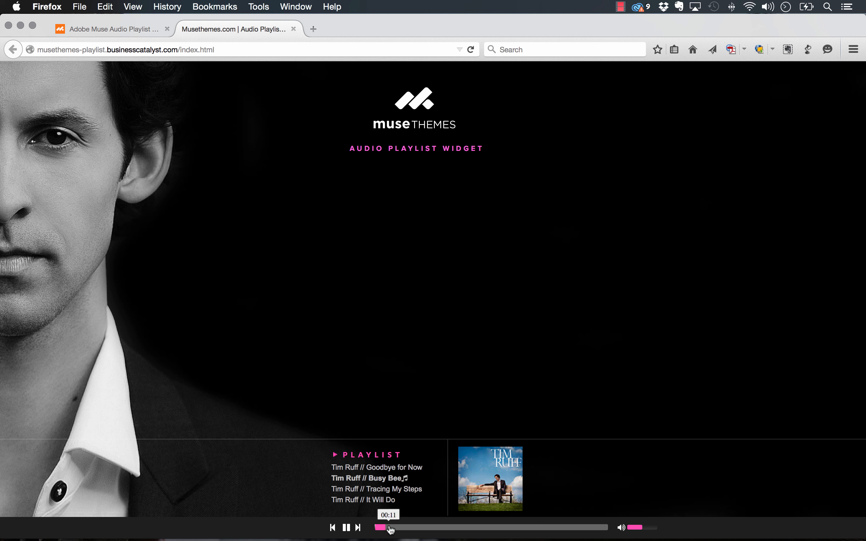
Step: Pause the demo playback, download the Audio Playlist widget from its product page and open it with Adobe Muse CC 2014
{"action": "left_click", "coordinate": [346, 527]}
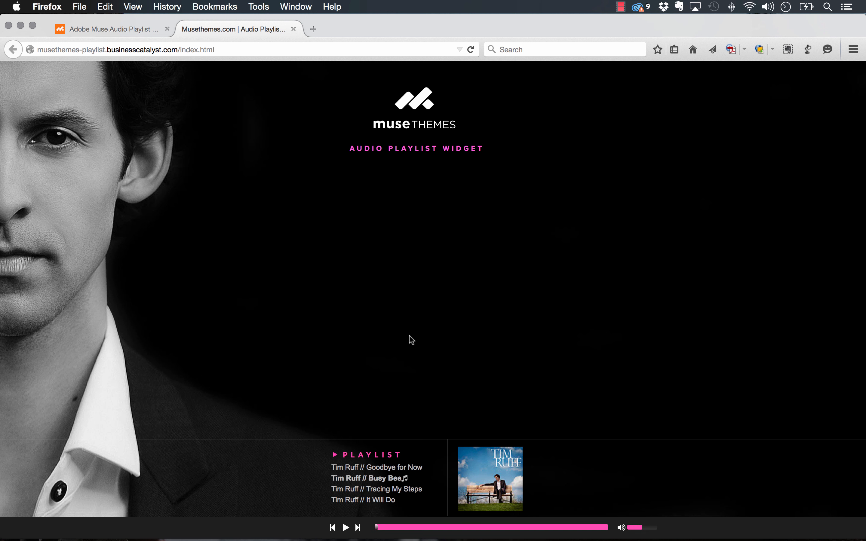
{"action": "key", "text": "super+Tab"}
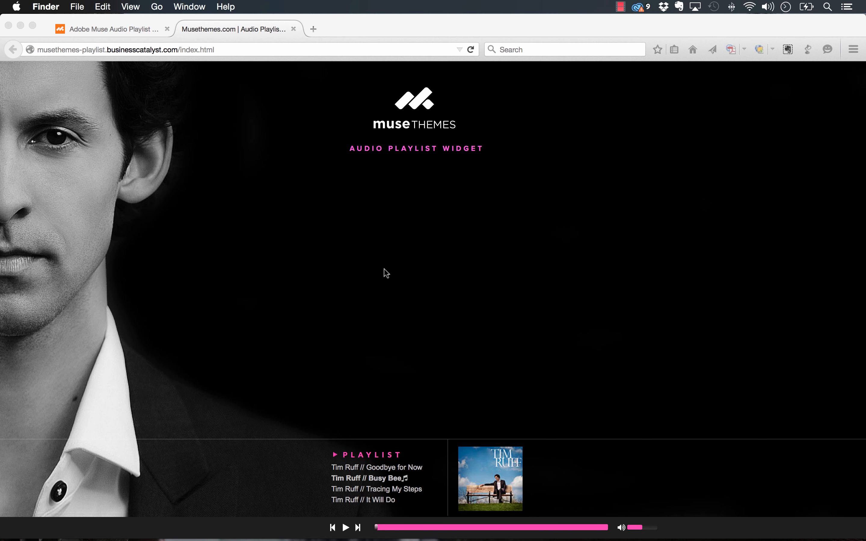
{"action": "left_click", "coordinate": [101, 29]}
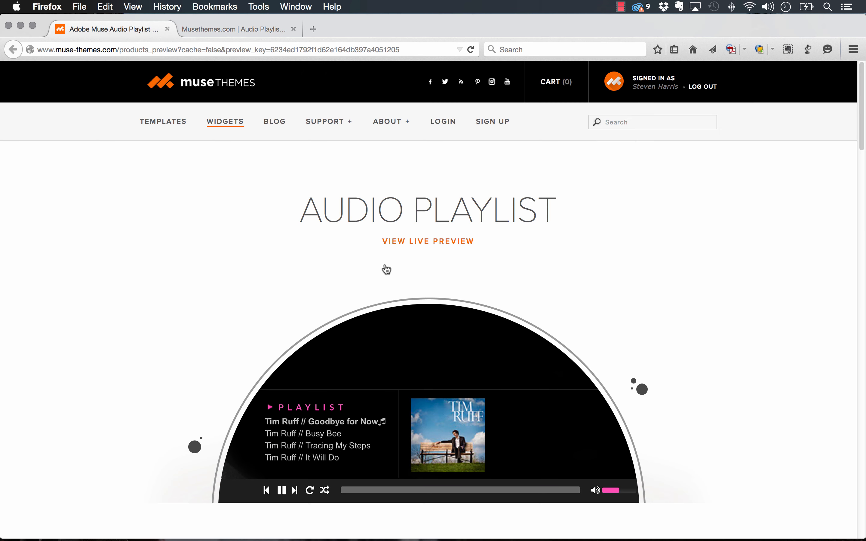
{"action": "scroll", "coordinate": [433, 229], "scroll_direction": "down", "scroll_amount": 2}
{"action": "scroll", "coordinate": [433, 230], "scroll_direction": "down", "scroll_amount": 3}
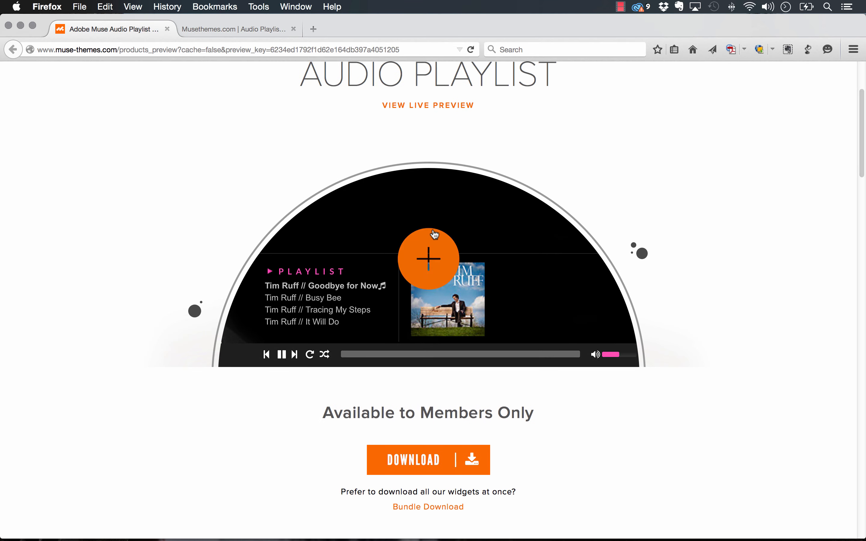
{"action": "left_click", "coordinate": [413, 458]}
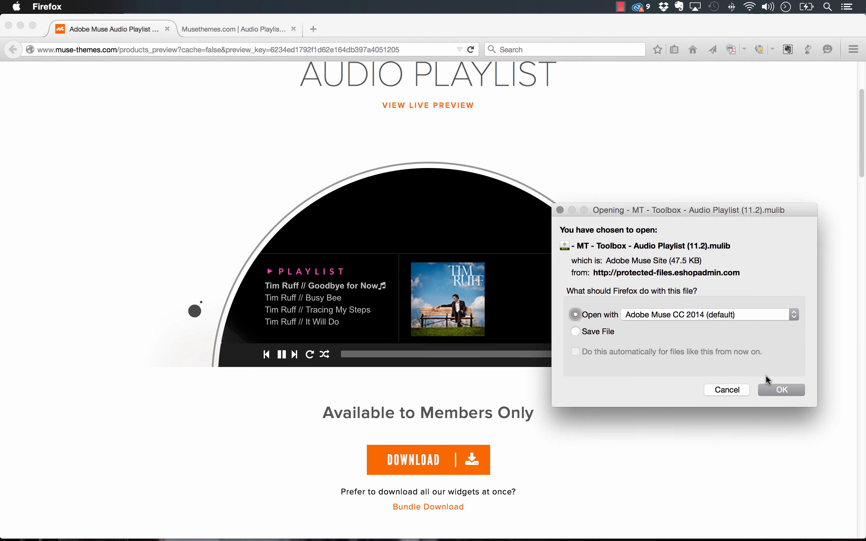
{"action": "left_click", "coordinate": [769, 391]}
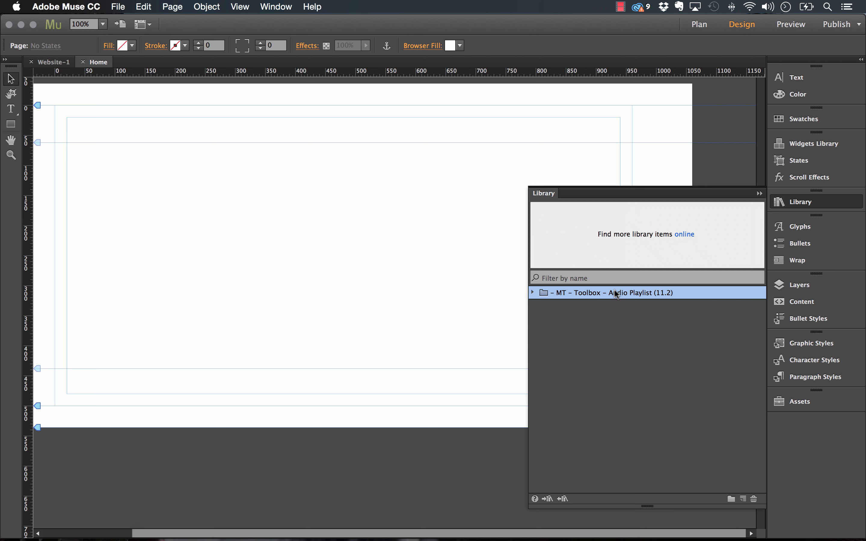
Step: Place the Audio Playlist item from the MT - Toolbox library on the Home page at about X 96, Y 90
{"action": "left_click", "coordinate": [532, 292]}
{"action": "left_click", "coordinate": [579, 305]}
{"action": "left_click_drag", "start_coordinate": [579, 306], "coordinate": [112, 162]}
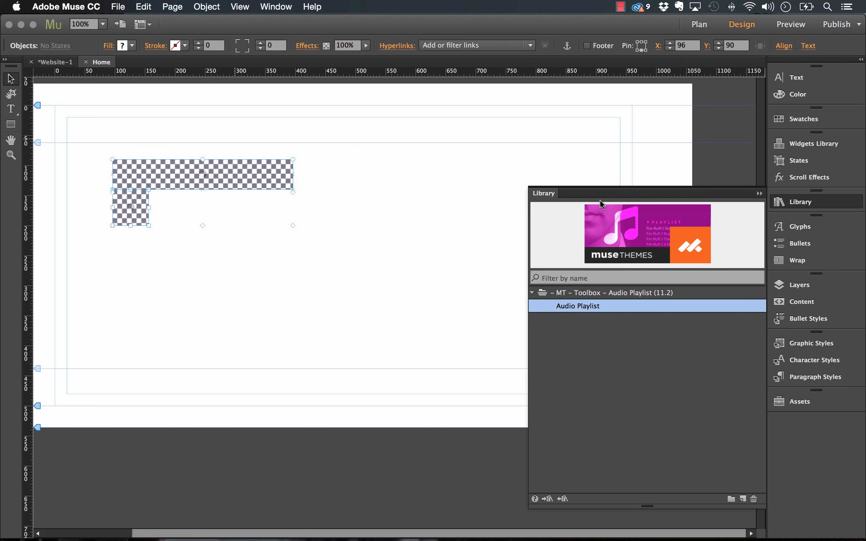
{"action": "left_click", "coordinate": [759, 194]}
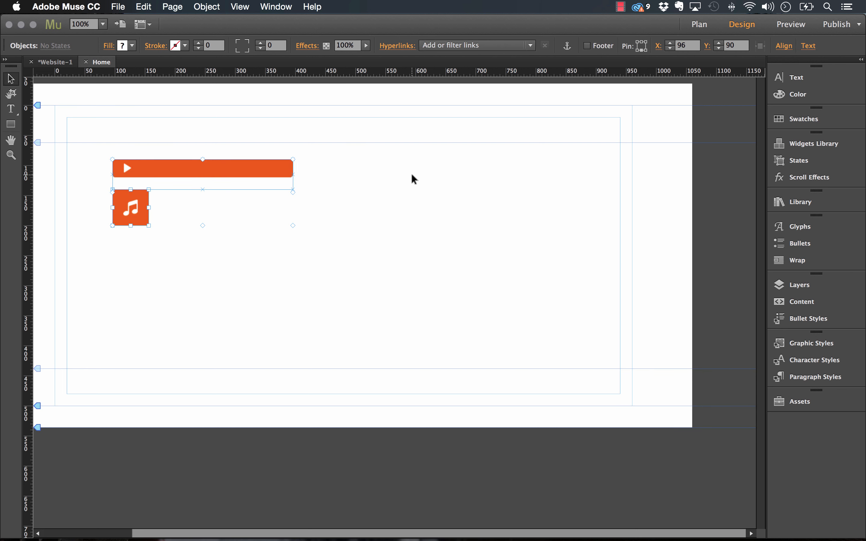
Step: Review the settings available in the Audio Player With Playlist options and the Audio Loader options
{"action": "left_click", "coordinate": [411, 179]}
{"action": "left_click", "coordinate": [202, 174]}
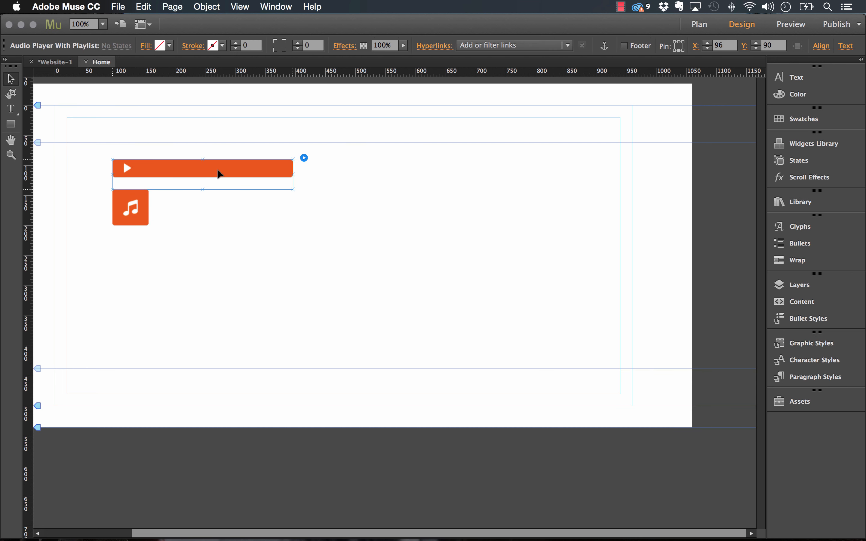
{"action": "left_click", "coordinate": [303, 158]}
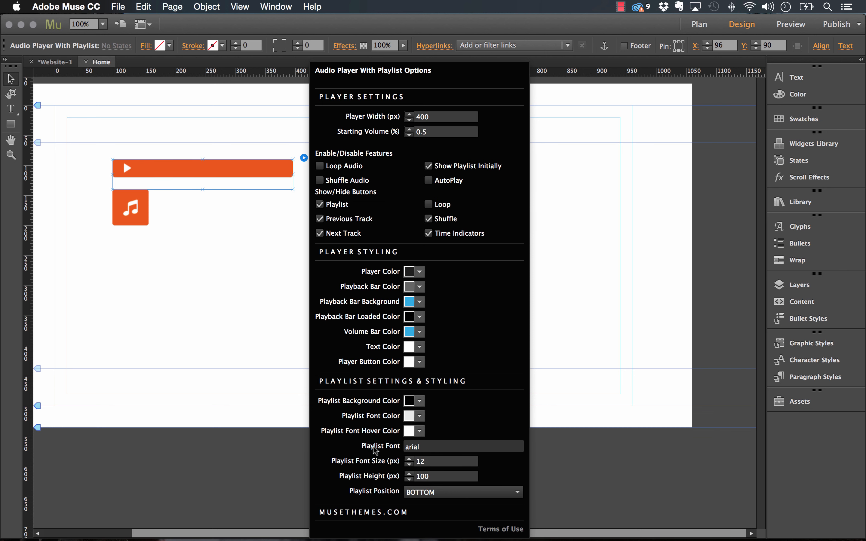
{"action": "left_click", "coordinate": [248, 291]}
{"action": "left_click", "coordinate": [134, 200]}
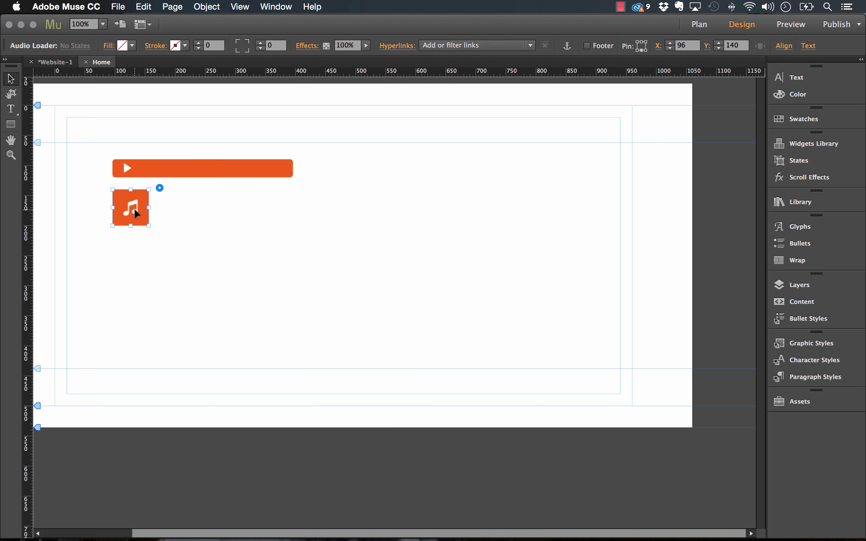
{"action": "left_click", "coordinate": [160, 187]}
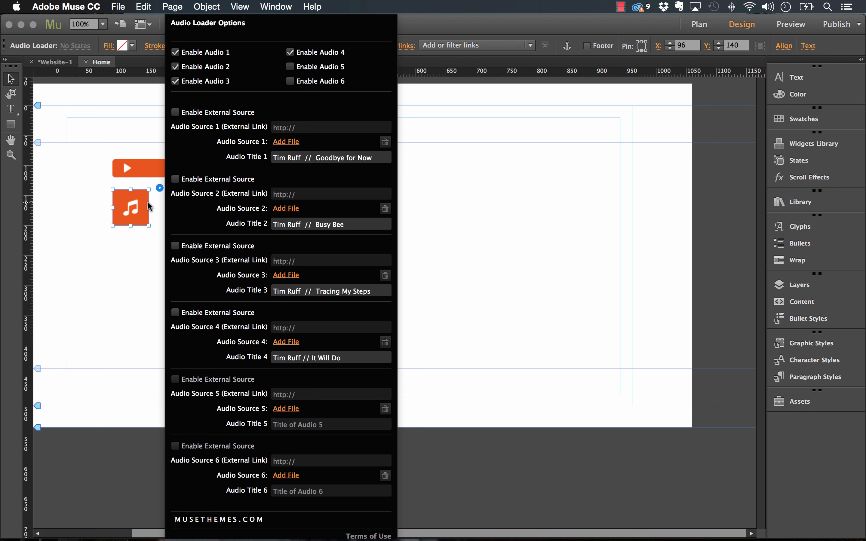
{"action": "left_click", "coordinate": [137, 199]}
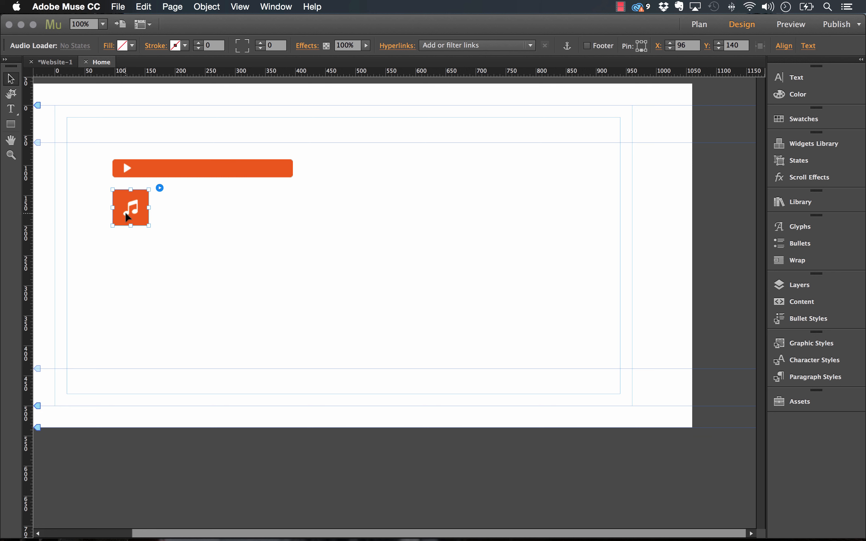
Step: Move the audio player and the audio loader together to about X 260, Y 140 on the page
{"action": "mouse_move", "coordinate": [127, 214]}
{"action": "left_mouse_down"}
{"action": "mouse_move", "coordinate": [56, 124]}
{"action": "mouse_move", "coordinate": [143, 137]}
{"action": "mouse_move", "coordinate": [106, 203]}
{"action": "mouse_move", "coordinate": [132, 213]}
{"action": "left_mouse_up"}
{"action": "left_click", "coordinate": [206, 225]}
{"action": "left_click", "coordinate": [140, 203]}
{"action": "left_click", "coordinate": [153, 171], "text": "shift"}
{"action": "left_click_drag", "start_coordinate": [152, 171], "coordinate": [245, 205]}
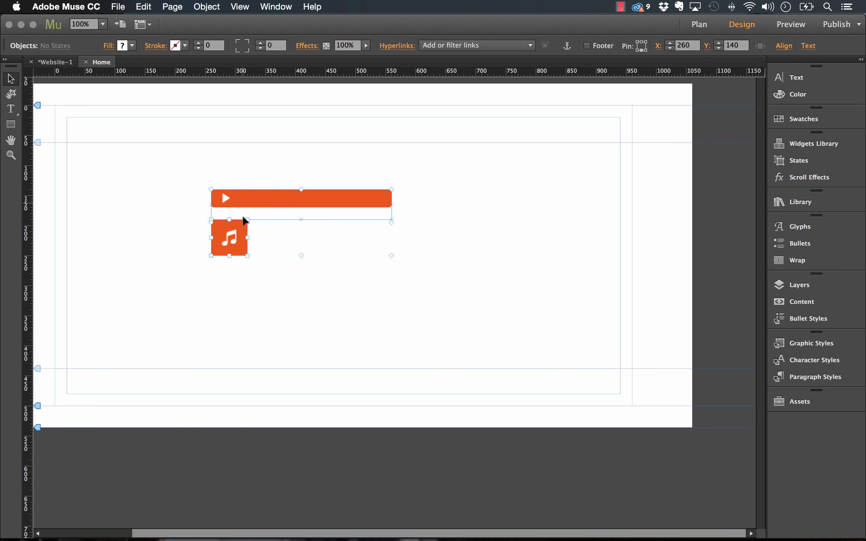
{"action": "left_click", "coordinate": [281, 257]}
Step: Disable Audio 4 in the audio loader and load "01 Tracing My Steps.mp3" from the audio folder as Audio Source 1
{"action": "left_click", "coordinate": [245, 238]}
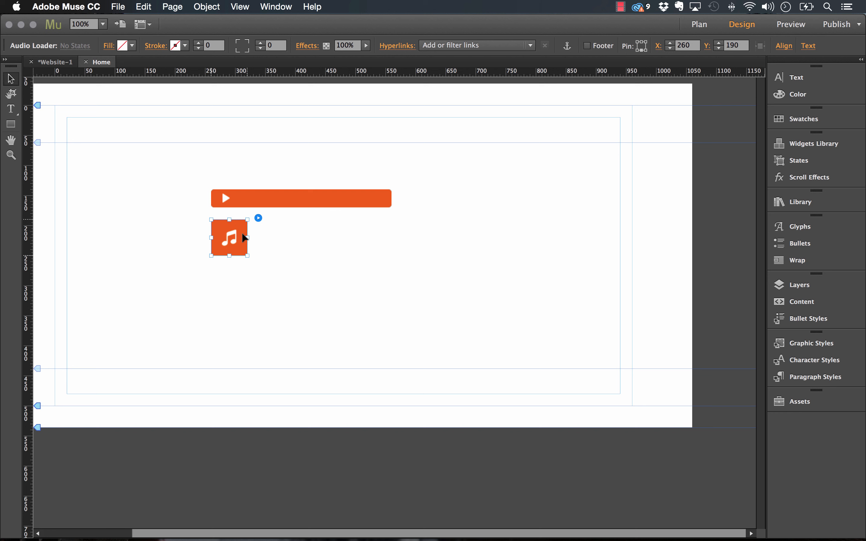
{"action": "left_click", "coordinate": [258, 218]}
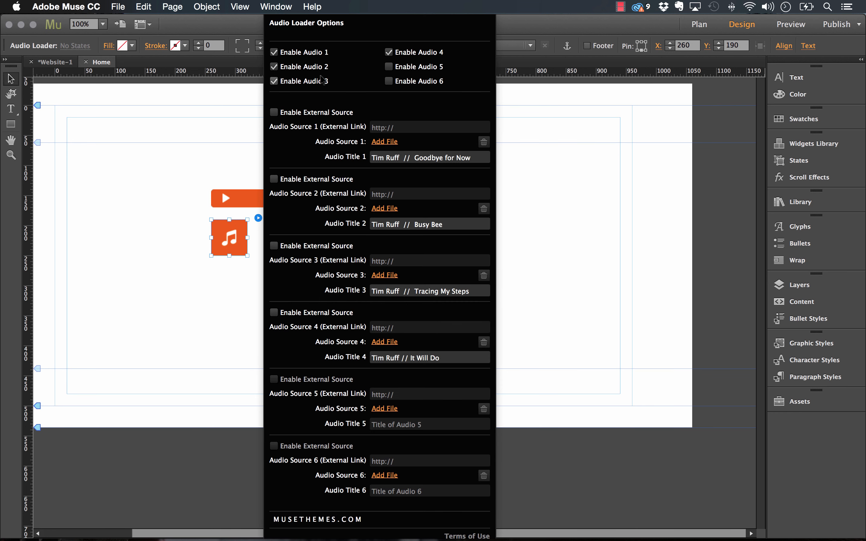
{"action": "left_click", "coordinate": [388, 53]}
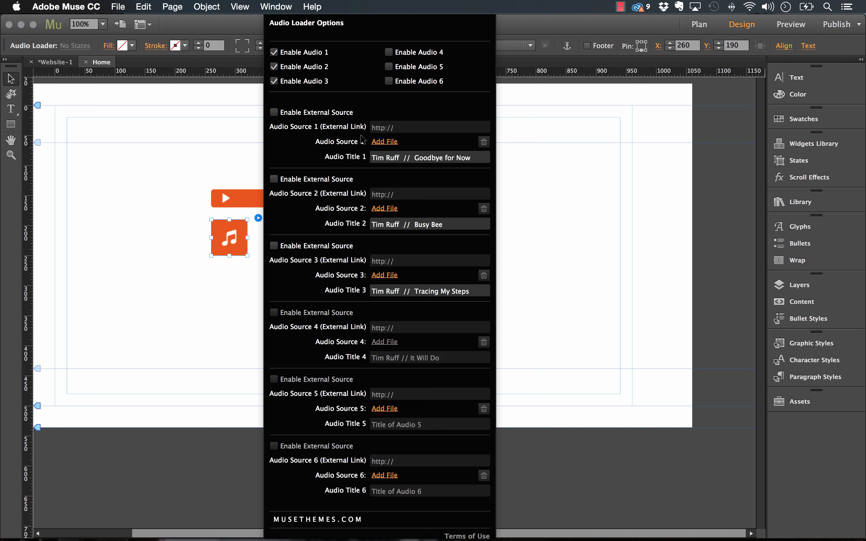
{"action": "left_click", "coordinate": [384, 141]}
{"action": "left_click", "coordinate": [57, 258]}
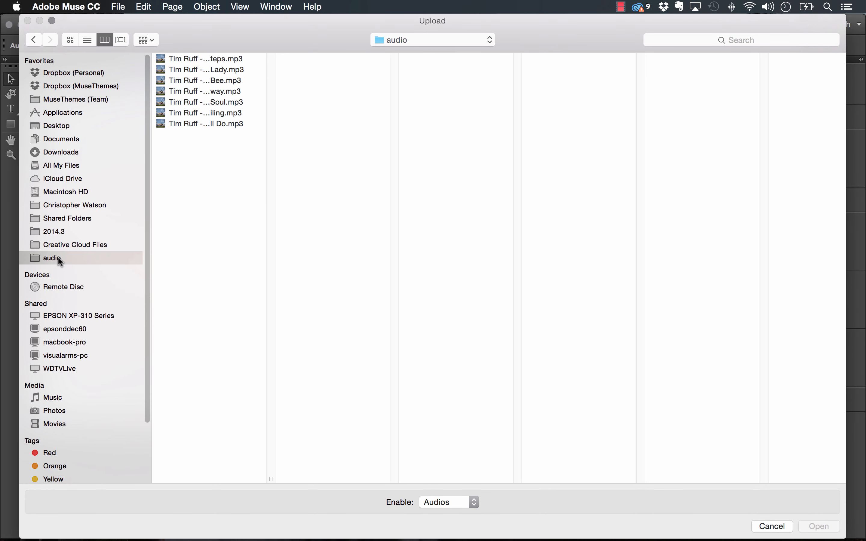
{"action": "left_click_drag", "start_coordinate": [270, 476], "coordinate": [401, 455]}
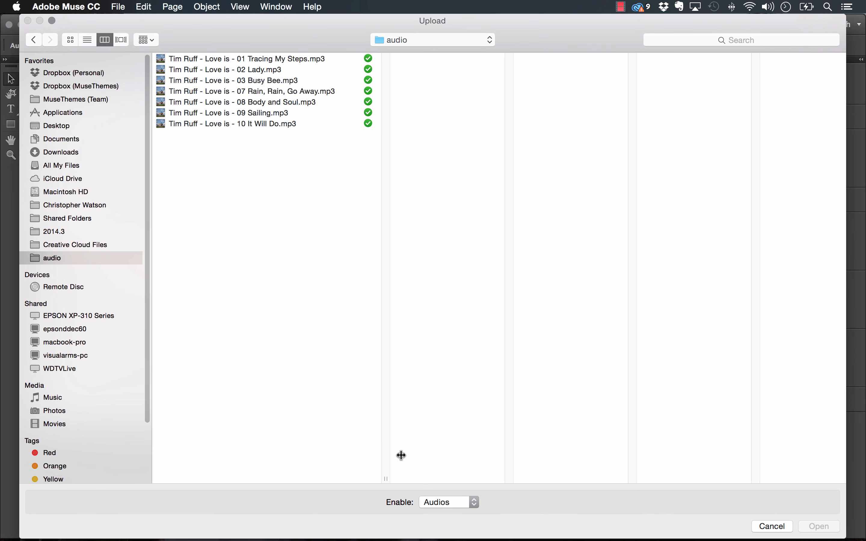
{"action": "left_click", "coordinate": [243, 59]}
{"action": "left_click", "coordinate": [814, 525]}
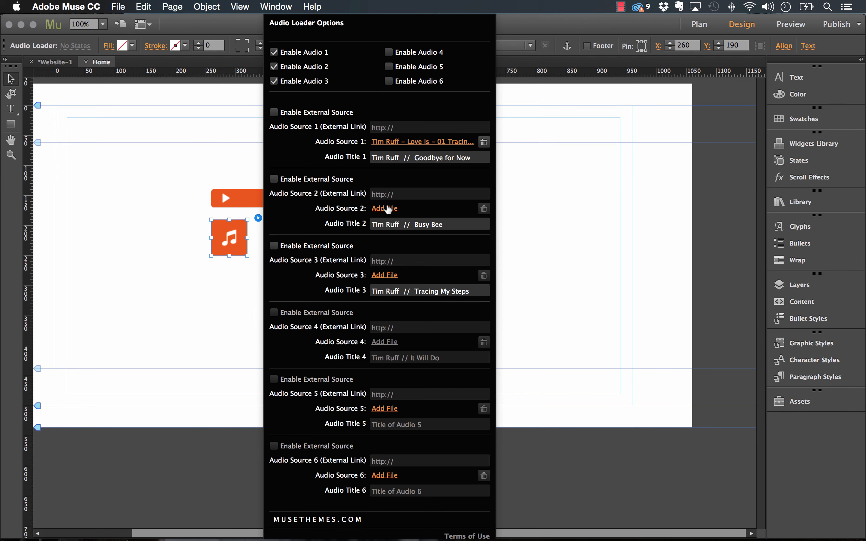
Step: Load "02 Lady.mp3" as Audio Source 2 and "07 Rain, Rain, Go Away.mp3" as Audio Source 3
{"action": "left_click", "coordinate": [388, 209]}
{"action": "left_click", "coordinate": [203, 70]}
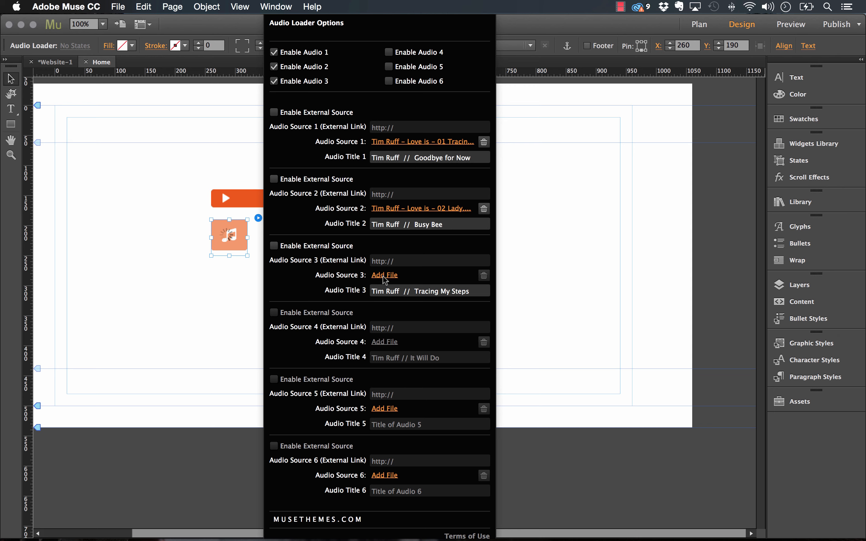
{"action": "left_click", "coordinate": [383, 276]}
{"action": "left_click", "coordinate": [217, 92]}
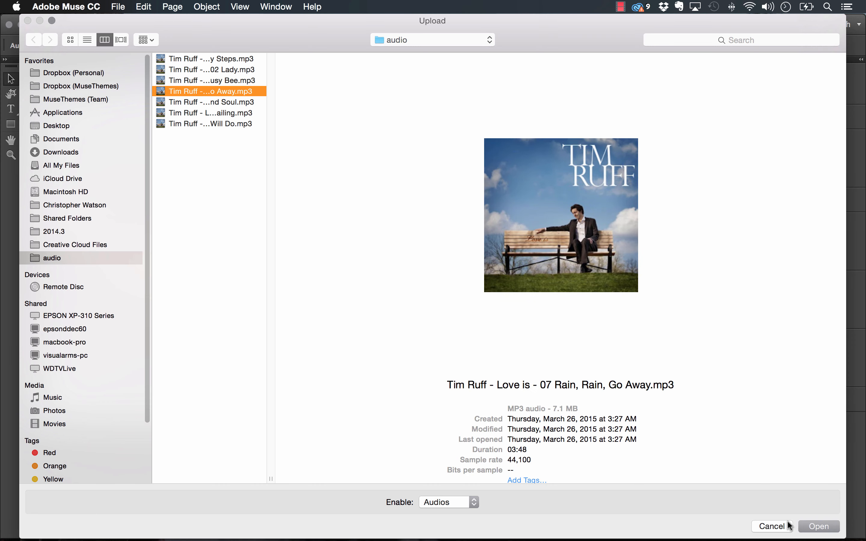
{"action": "left_click", "coordinate": [819, 526]}
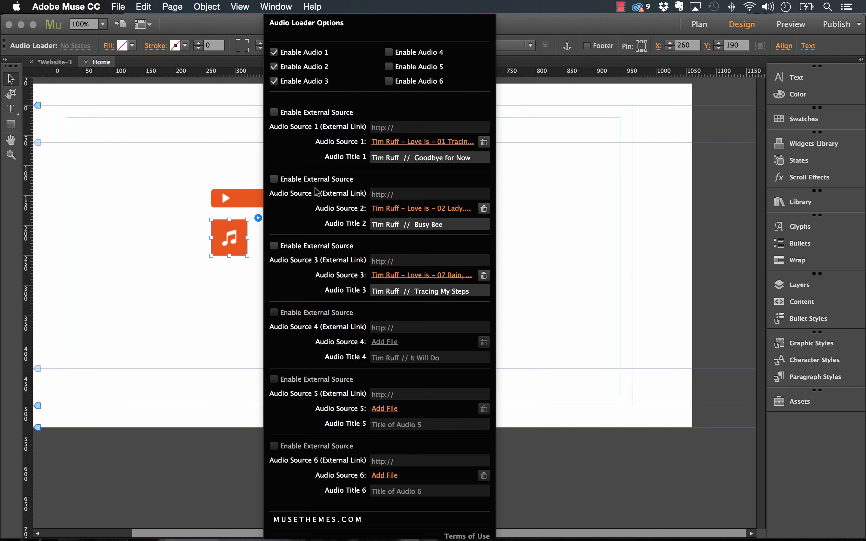
Step: Set Audio Title 1 to "Sample Track" and enable Audio 4 again
{"action": "left_click", "coordinate": [384, 156]}
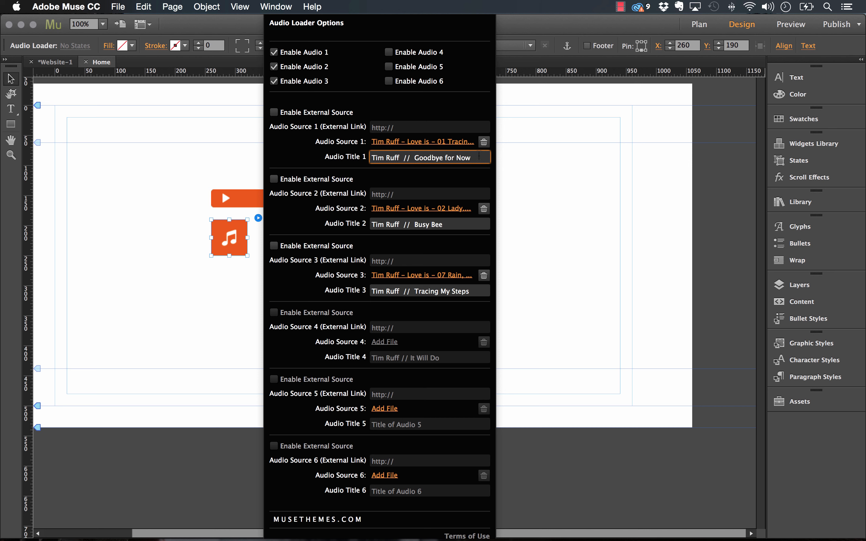
{"action": "left_click_drag", "start_coordinate": [470, 157], "coordinate": [367, 148]}
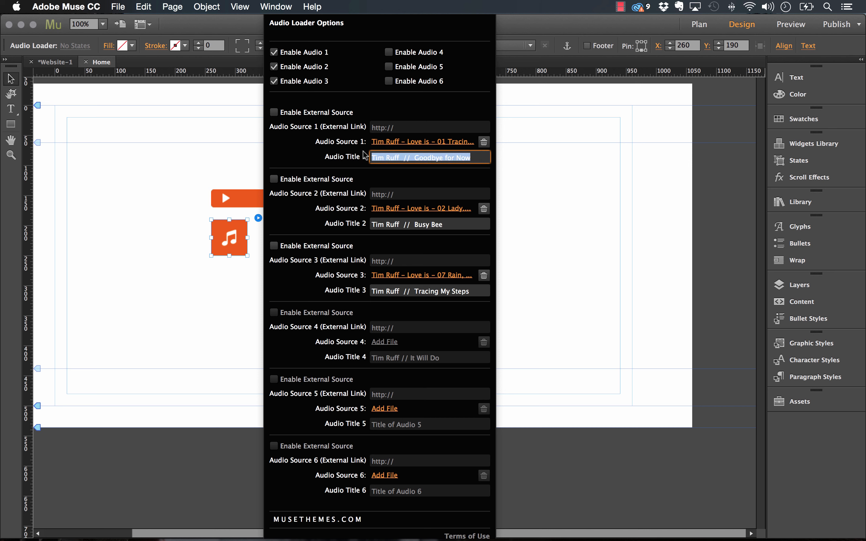
{"action": "type", "text": "Sample Track"}
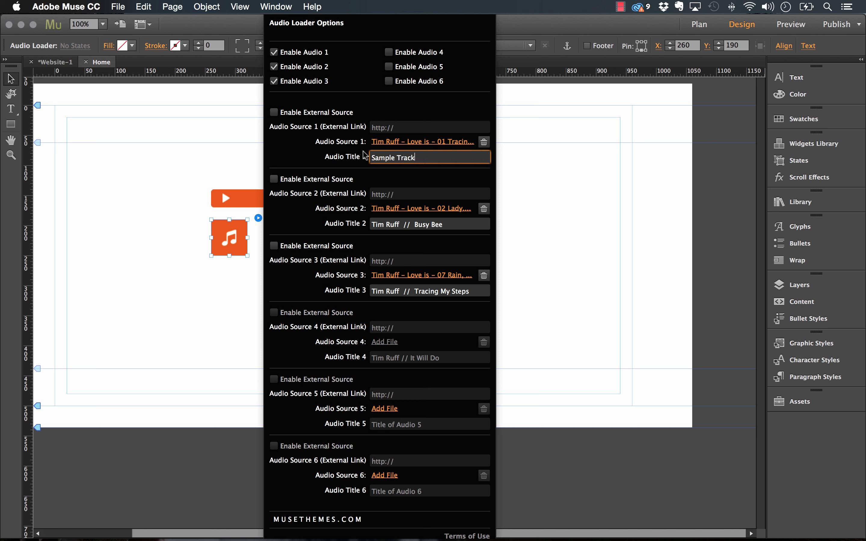
{"action": "key", "text": "Return"}
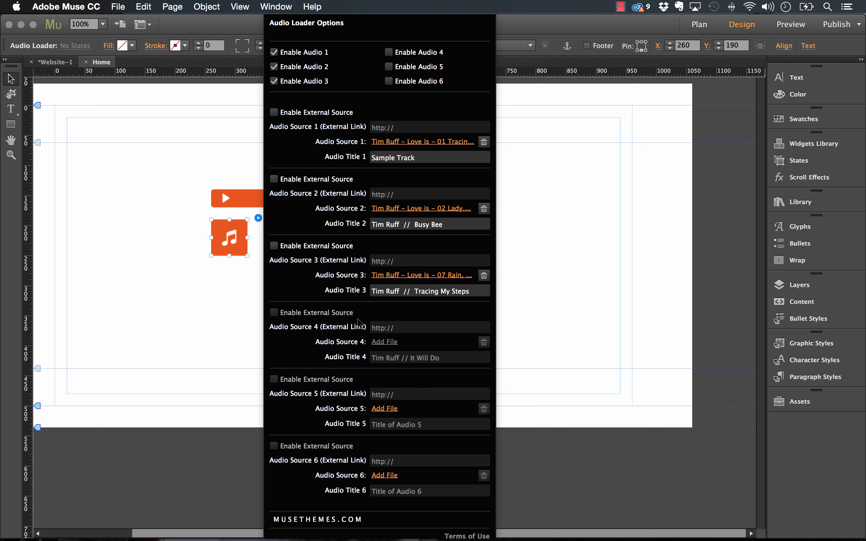
{"action": "left_click", "coordinate": [389, 53]}
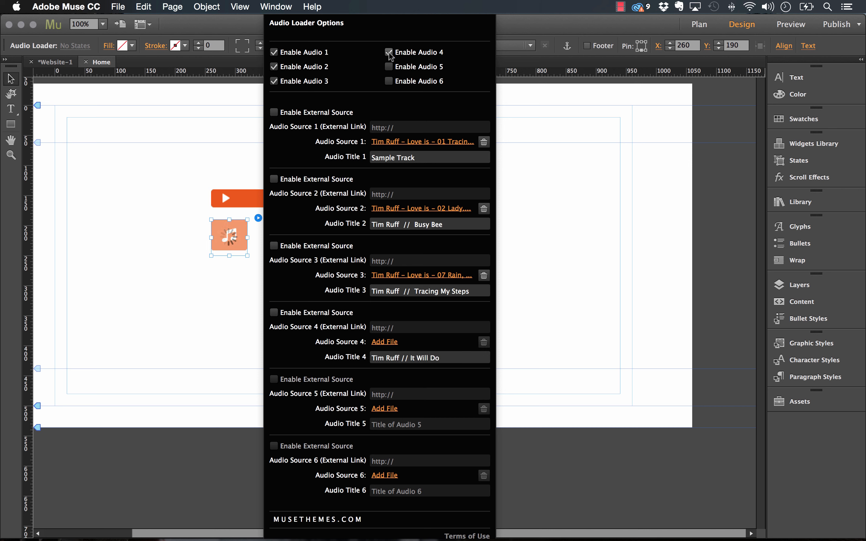
Step: Try the external source option and its link field for Audio 4, and switch the option back off
{"action": "left_click", "coordinate": [274, 314]}
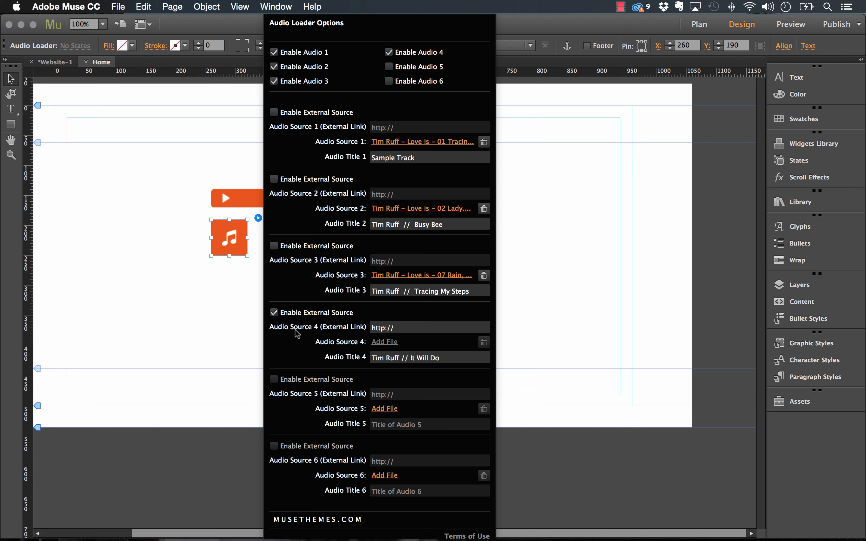
{"action": "left_click", "coordinate": [384, 327]}
{"action": "left_click_drag", "start_coordinate": [406, 327], "coordinate": [365, 328]}
{"action": "left_click", "coordinate": [409, 327]}
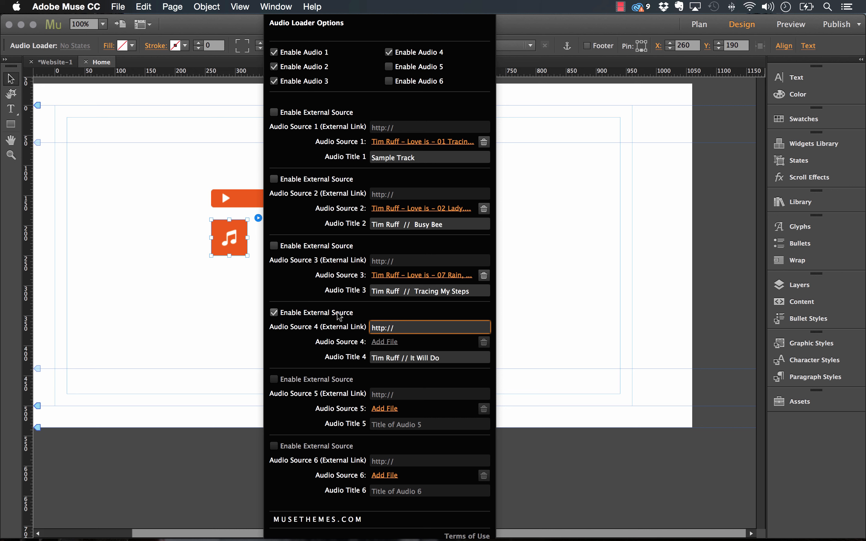
{"action": "left_click", "coordinate": [379, 319]}
{"action": "left_click", "coordinate": [302, 314]}
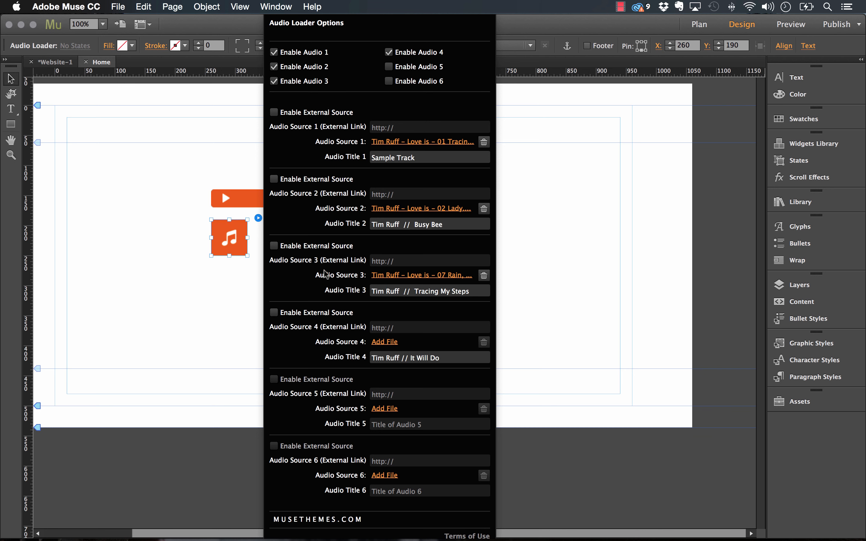
Step: Close the audio loader options and preview the Home page in the browser
{"action": "left_click", "coordinate": [175, 332]}
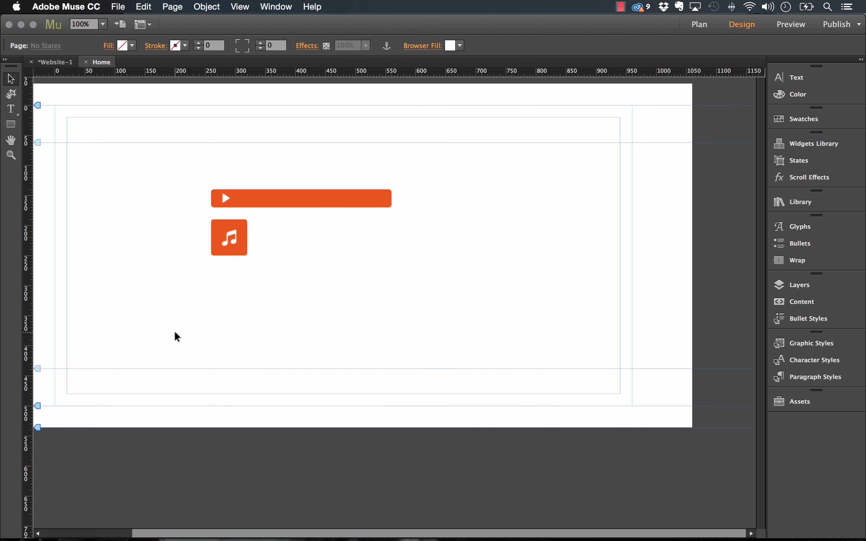
{"action": "left_click", "coordinate": [118, 7]}
{"action": "left_click", "coordinate": [185, 194]}
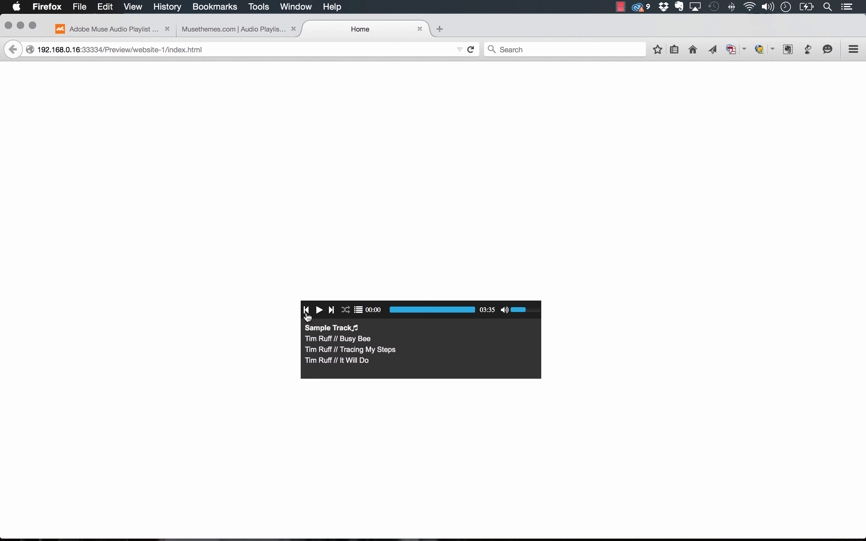
Step: Test the previewed player by playing and pausing the "Busy Bee" track and hiding the playlist
{"action": "left_click", "coordinate": [330, 342]}
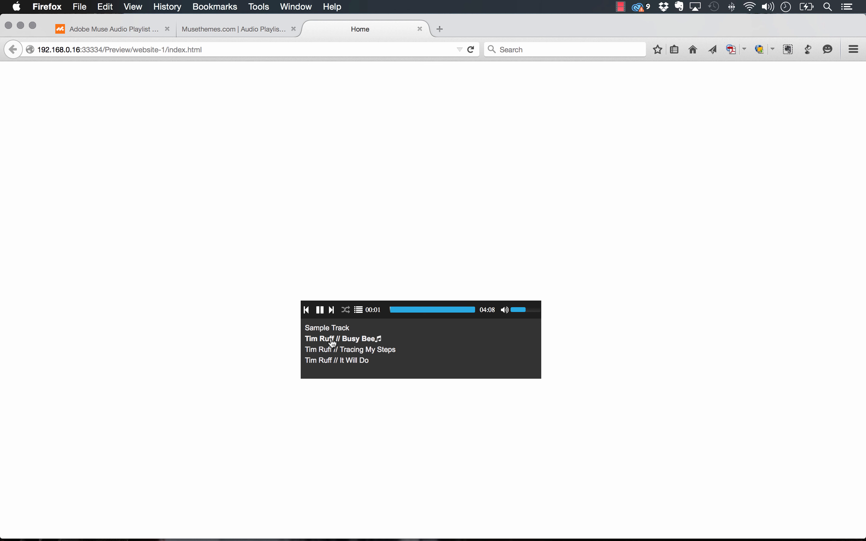
{"action": "left_click", "coordinate": [319, 310]}
{"action": "left_click", "coordinate": [358, 310]}
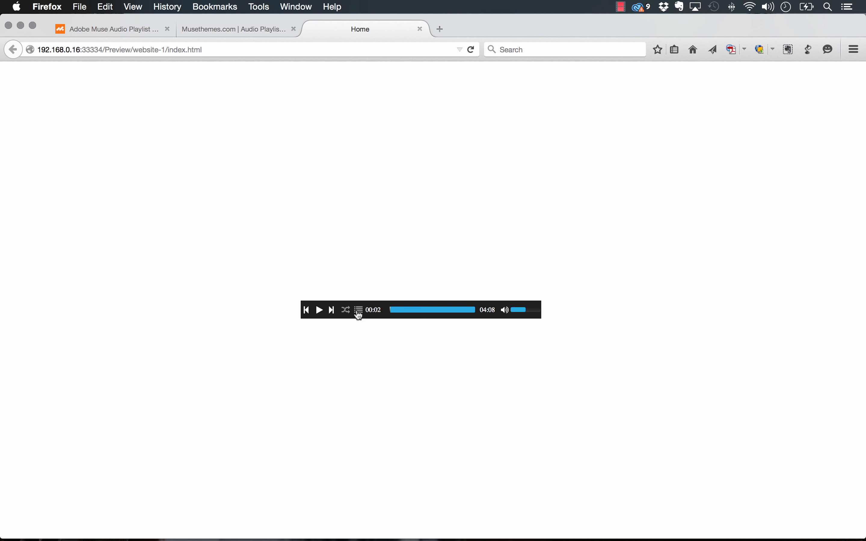
Step: Show and hide the playlist repeatedly in the previewed player to test its playlist toggle
{"action": "left_click", "coordinate": [358, 311]}
{"action": "left_click", "coordinate": [358, 310]}
{"action": "left_click", "coordinate": [358, 311]}
{"action": "left_click", "coordinate": [357, 311]}
{"action": "left_click", "coordinate": [358, 311]}
{"action": "left_click", "coordinate": [357, 310]}
{"action": "left_click", "coordinate": [357, 310]}
{"action": "left_click", "coordinate": [358, 311]}
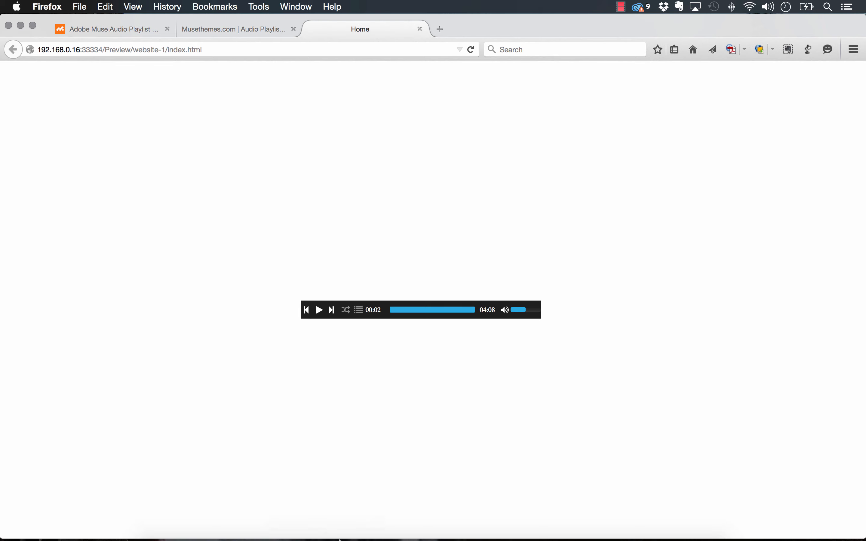
Step: Switch to Adobe Muse and set the audio player widget's Player Width to 600 px
{"action": "mouse_move", "coordinate": [331, 537]}
{"action": "left_click", "coordinate": [360, 529]}
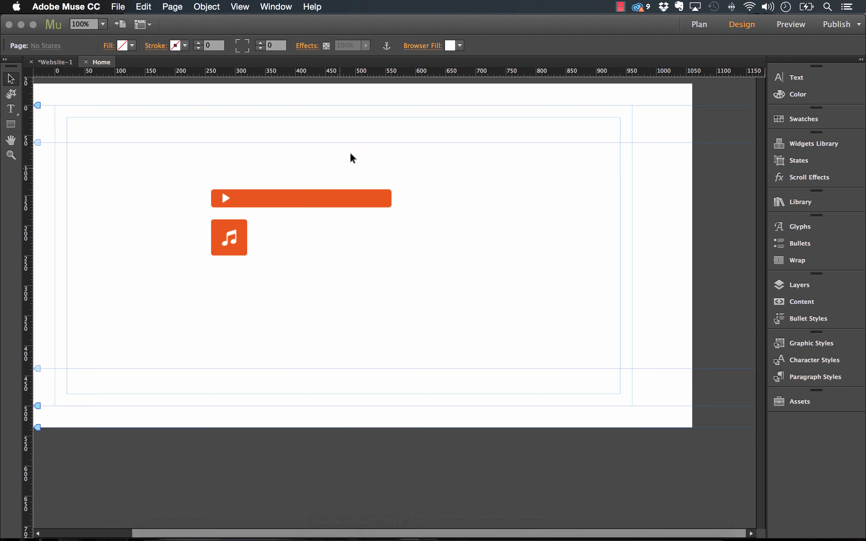
{"action": "left_click", "coordinate": [385, 207]}
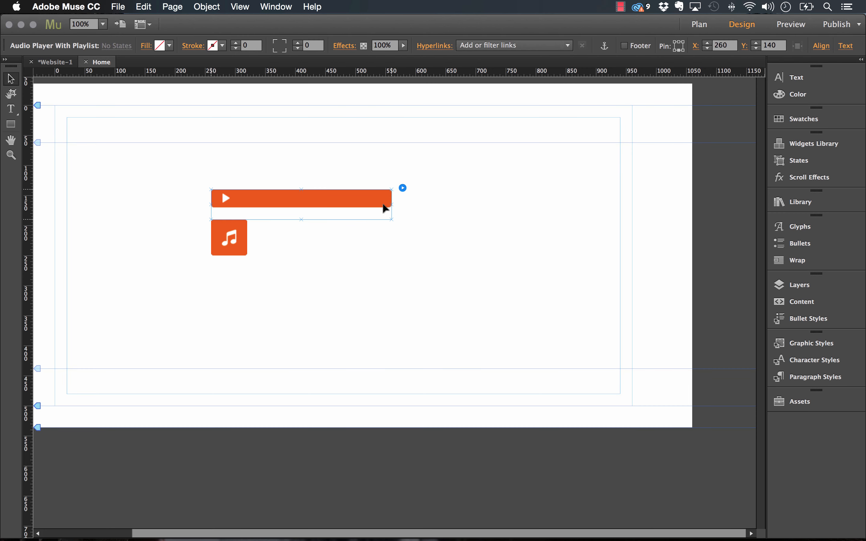
{"action": "left_click", "coordinate": [403, 188]}
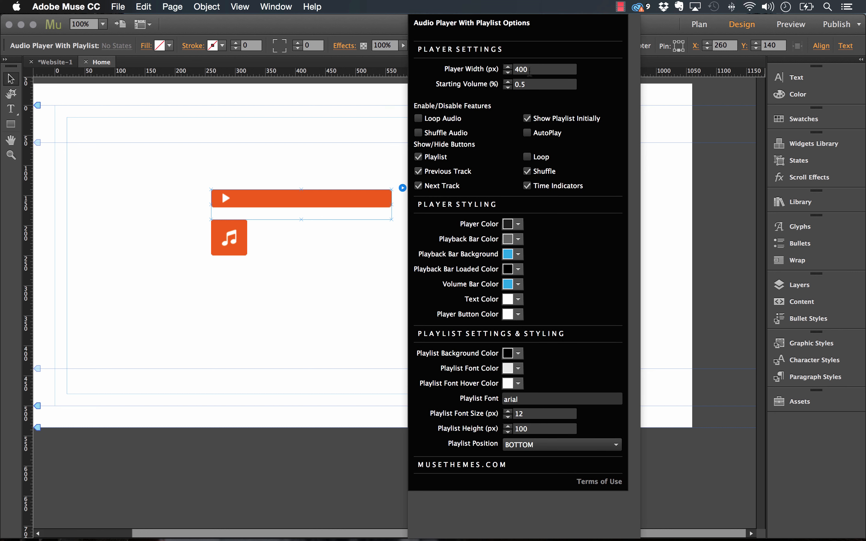
{"action": "left_click_drag", "start_coordinate": [534, 69], "coordinate": [517, 71]}
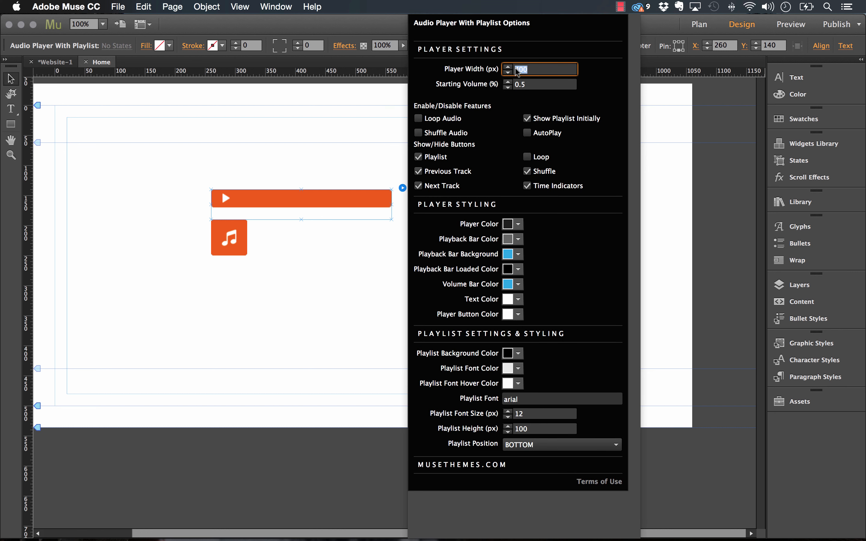
{"action": "type", "text": "600"}
{"action": "key", "text": "Tab"}
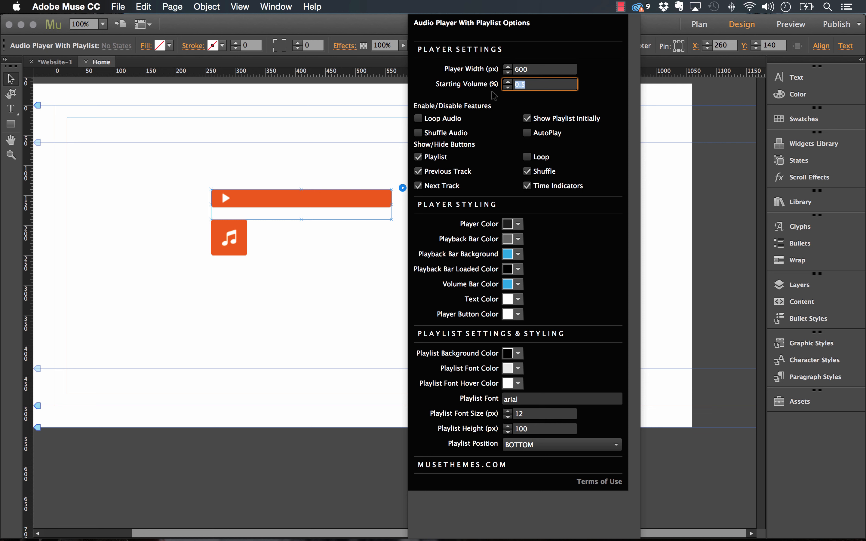
Step: Try disabling Show Playlist Initially for the audio player, and enable it again
{"action": "left_click", "coordinate": [523, 89]}
{"action": "left_click", "coordinate": [528, 119]}
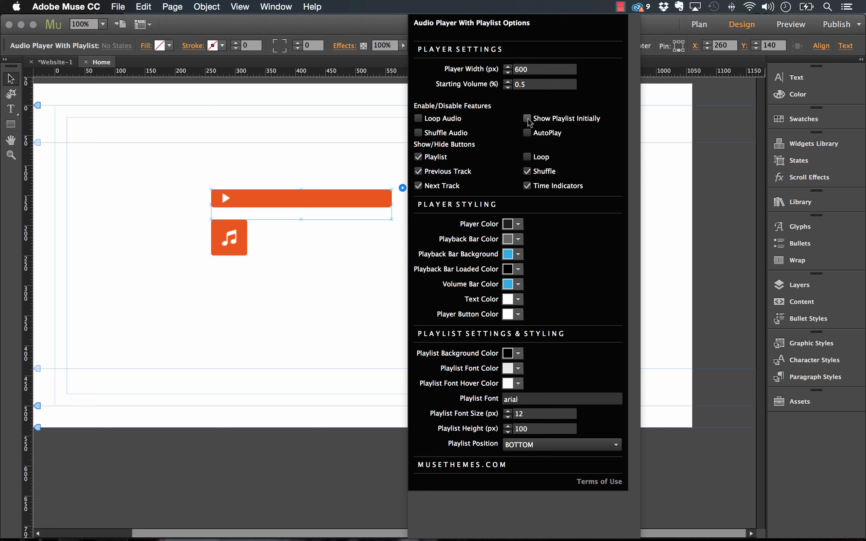
{"action": "left_click", "coordinate": [528, 119]}
Step: Set the Player Color to dark gray 4B4B4B and the Playback Bar Color to black
{"action": "left_click", "coordinate": [519, 224]}
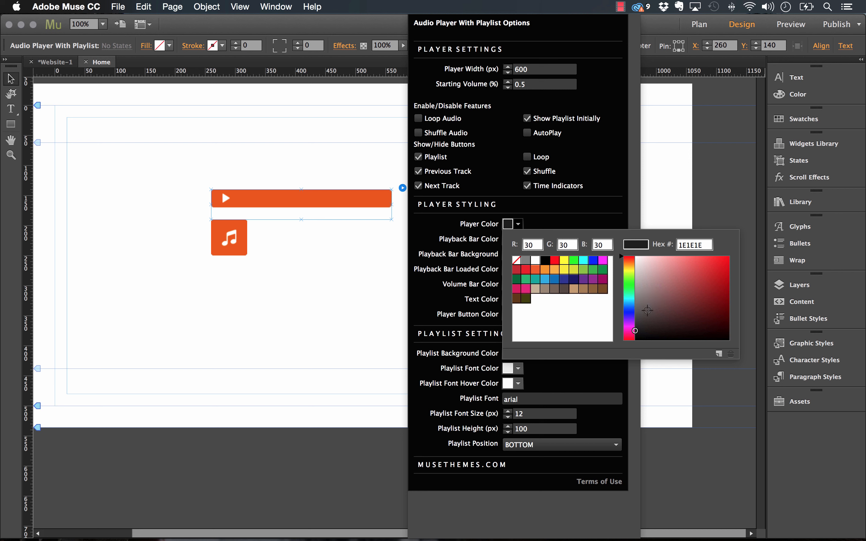
{"action": "left_click_drag", "start_coordinate": [647, 309], "coordinate": [635, 315]}
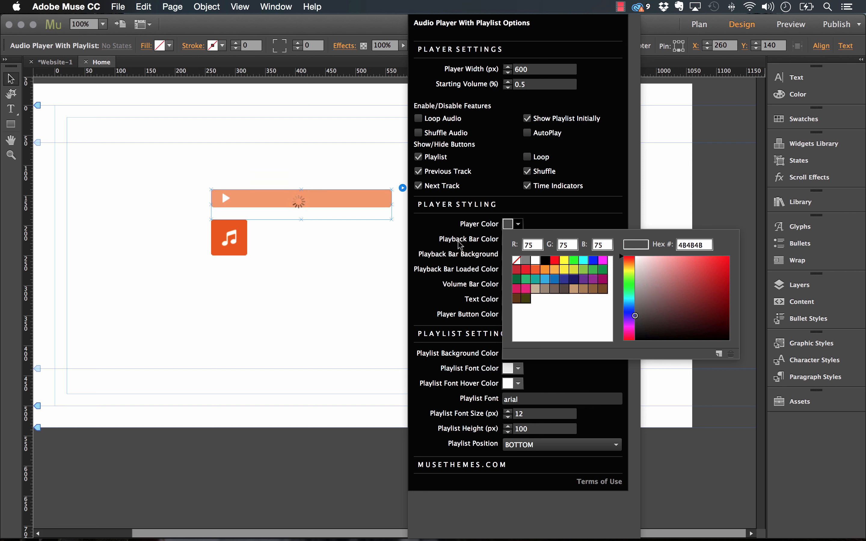
{"action": "left_click", "coordinate": [435, 223]}
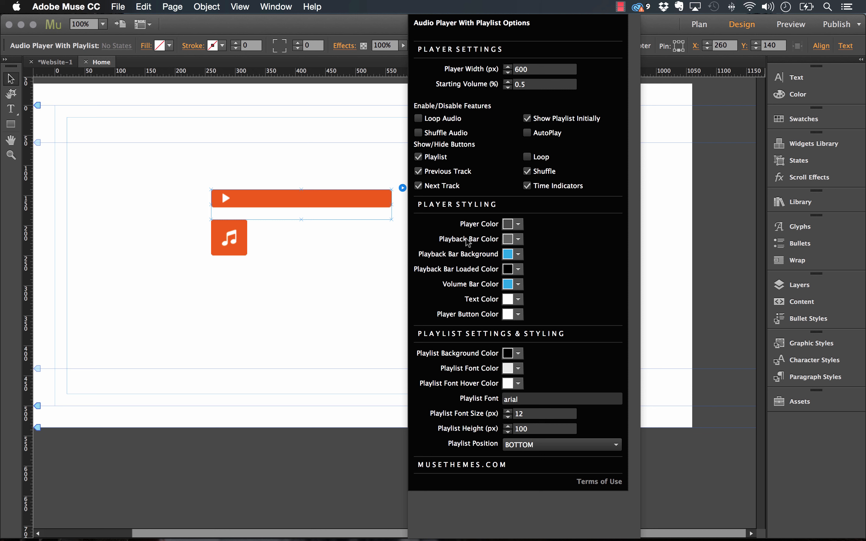
{"action": "left_click", "coordinate": [517, 240]}
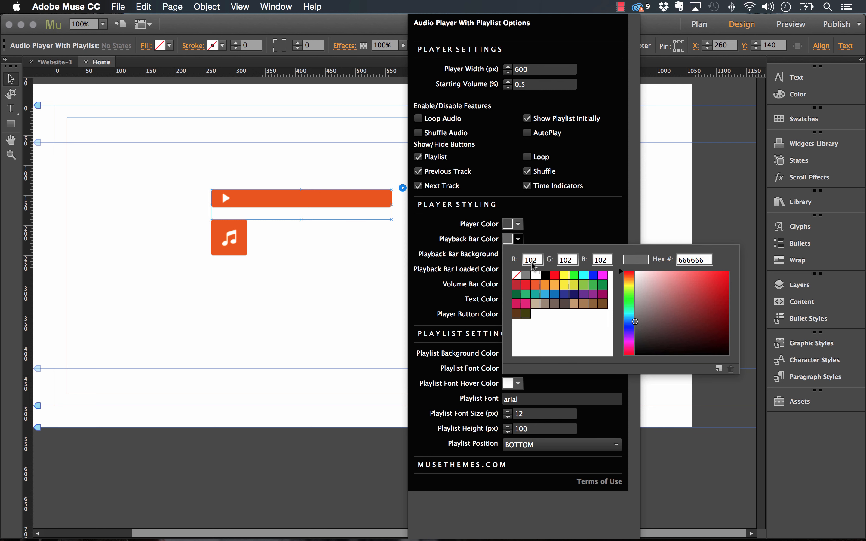
{"action": "left_click", "coordinate": [544, 277]}
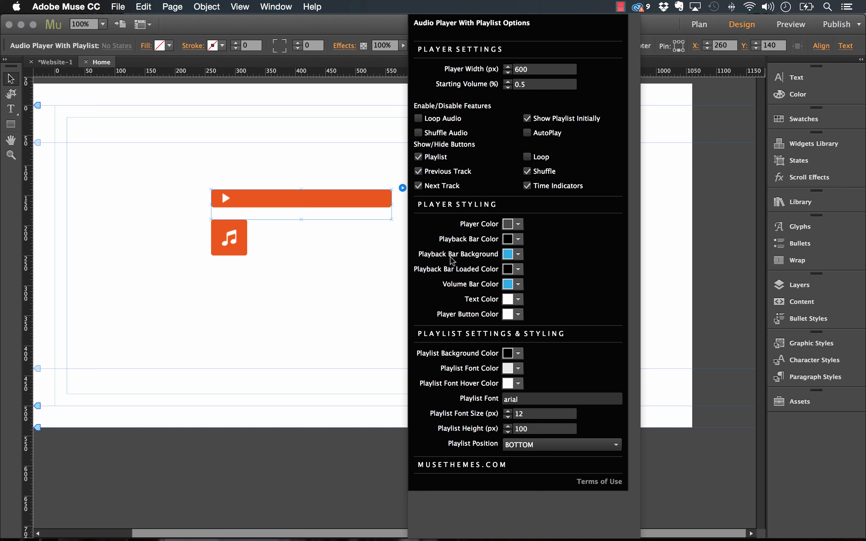
Step: Set the Playback Bar Background to orange with hex value FA6900
{"action": "left_click", "coordinate": [518, 253]}
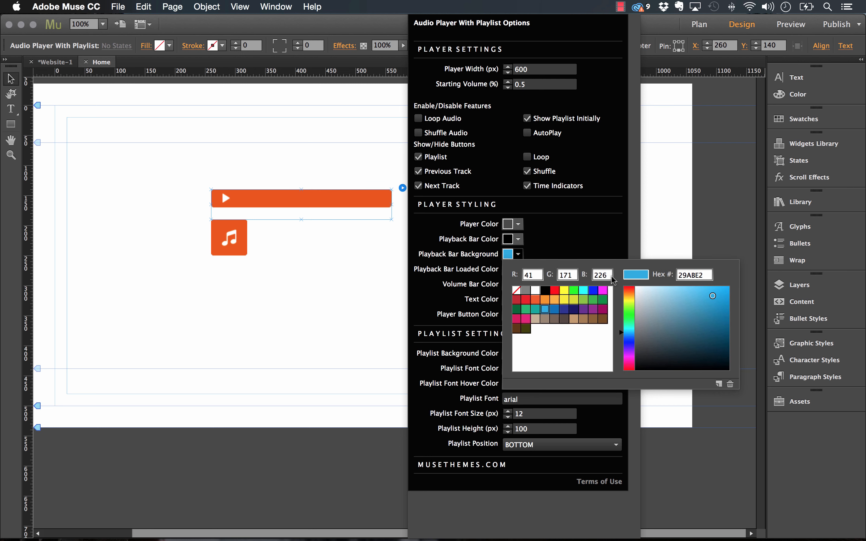
{"action": "left_click", "coordinate": [696, 274]}
{"action": "type", "text": "FA6900"}
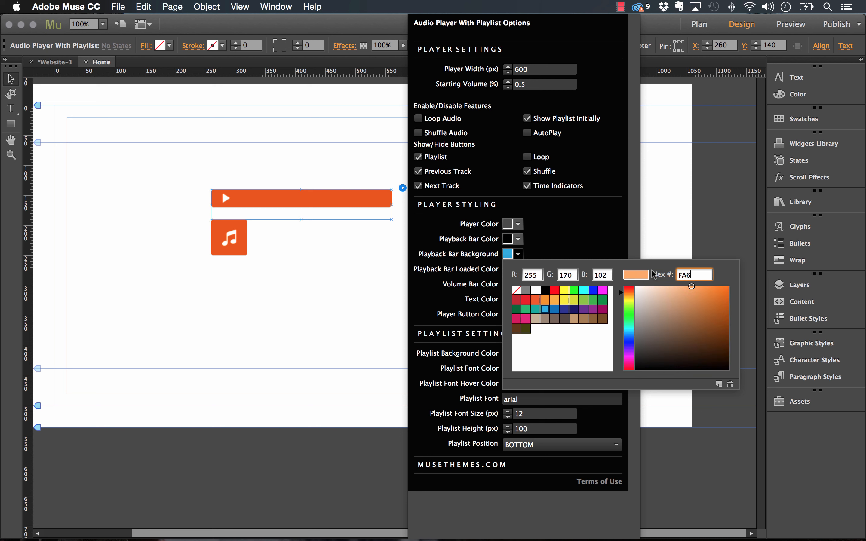
{"action": "key", "text": "Return"}
{"action": "left_click", "coordinate": [568, 245]}
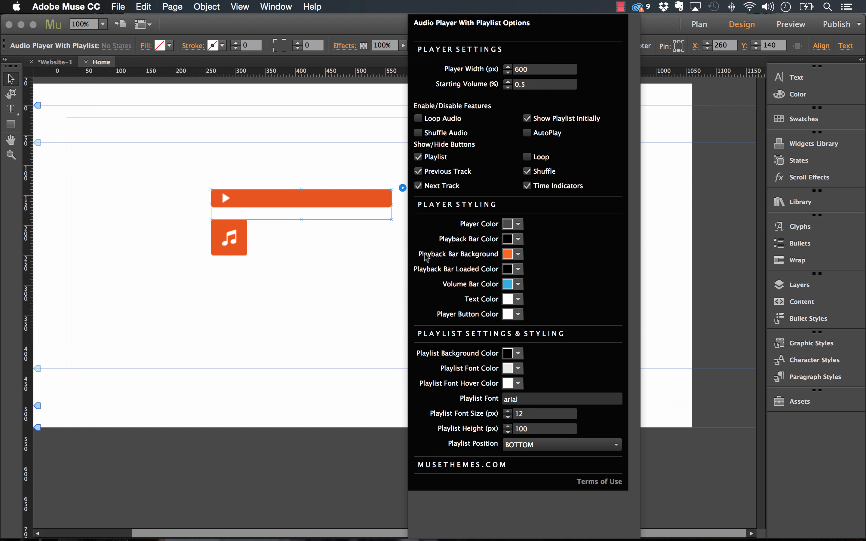
Step: Preview the Home page in the browser and play and pause the "Busy Bee" track
{"action": "left_click", "coordinate": [347, 270]}
{"action": "left_click", "coordinate": [118, 6]}
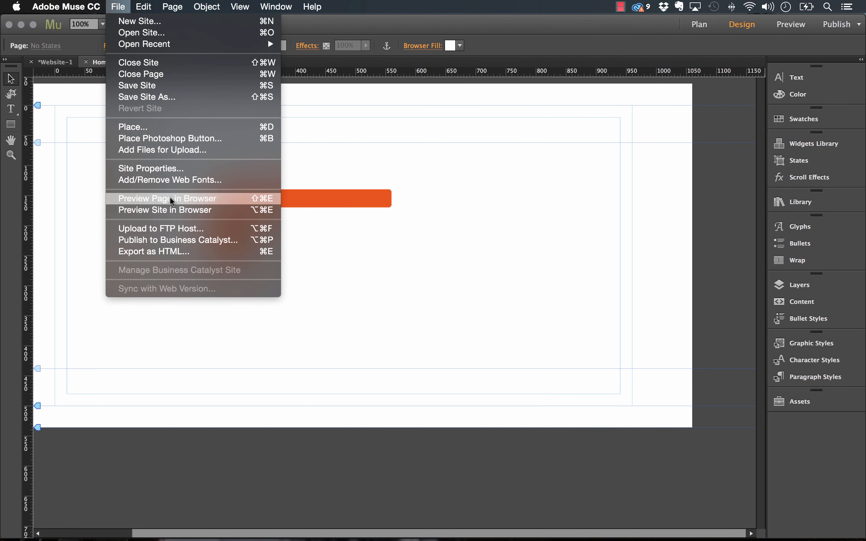
{"action": "left_click", "coordinate": [170, 196]}
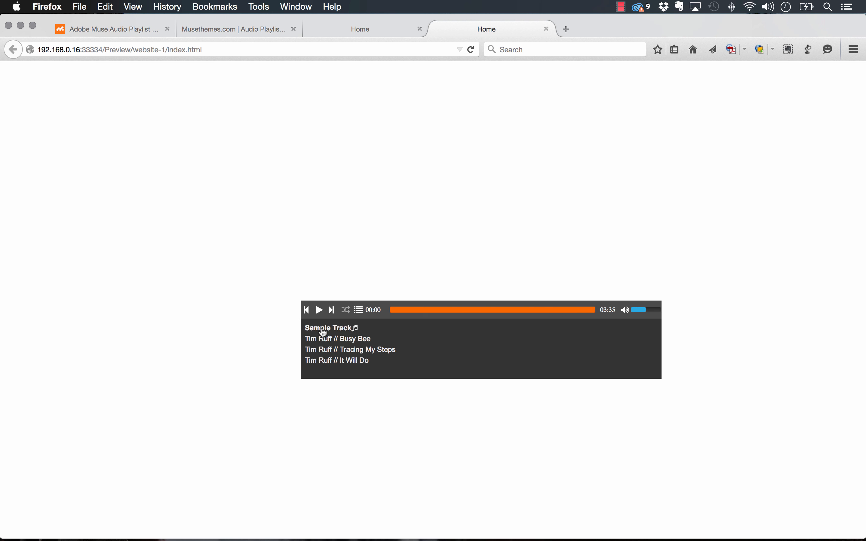
{"action": "left_click", "coordinate": [327, 342]}
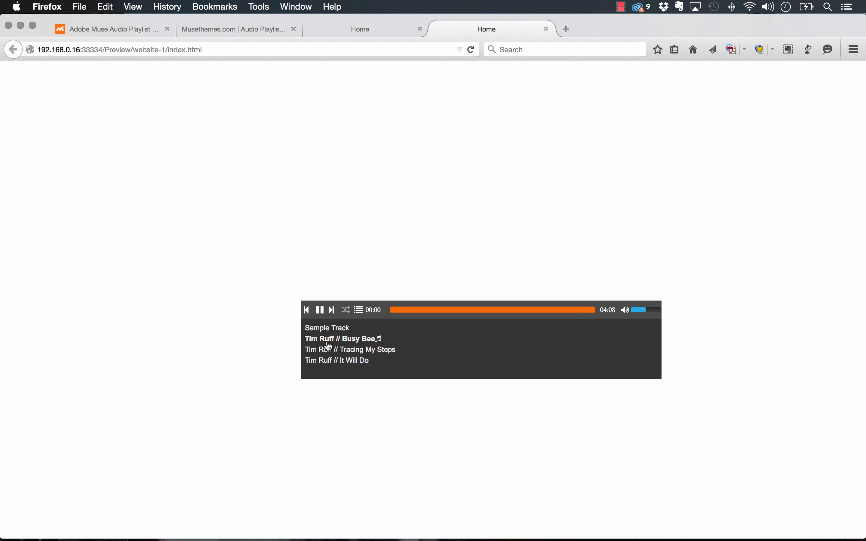
{"action": "left_click", "coordinate": [320, 310]}
Step: Return to Adobe Muse and set the player's Playback Bar Loaded Color to the same orange as the Playback Bar Background
{"action": "left_click", "coordinate": [371, 534]}
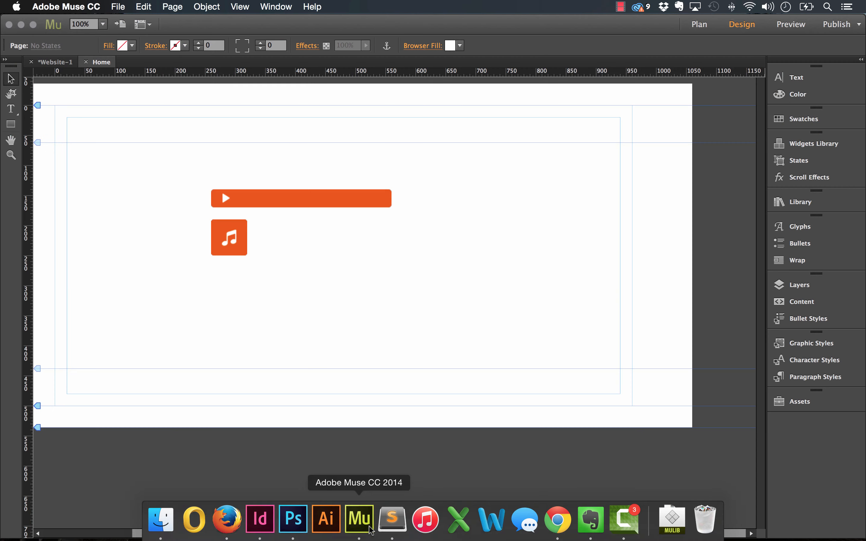
{"action": "left_click", "coordinate": [402, 187]}
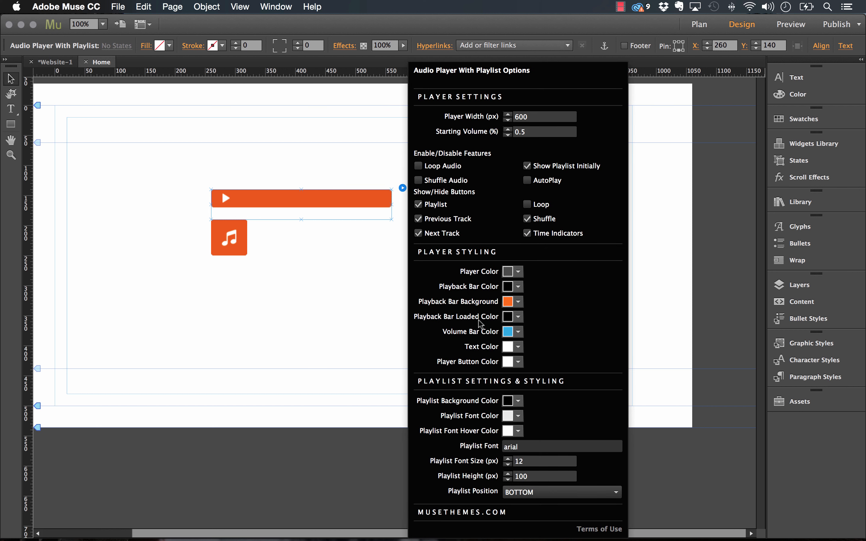
{"action": "left_click", "coordinate": [508, 317]}
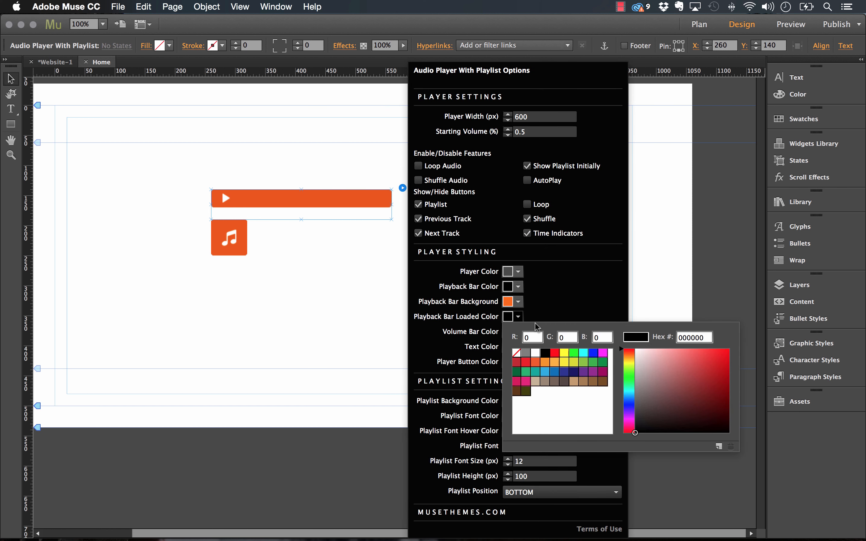
{"action": "double_click", "coordinate": [696, 337]}
{"action": "type", "text": "F"}
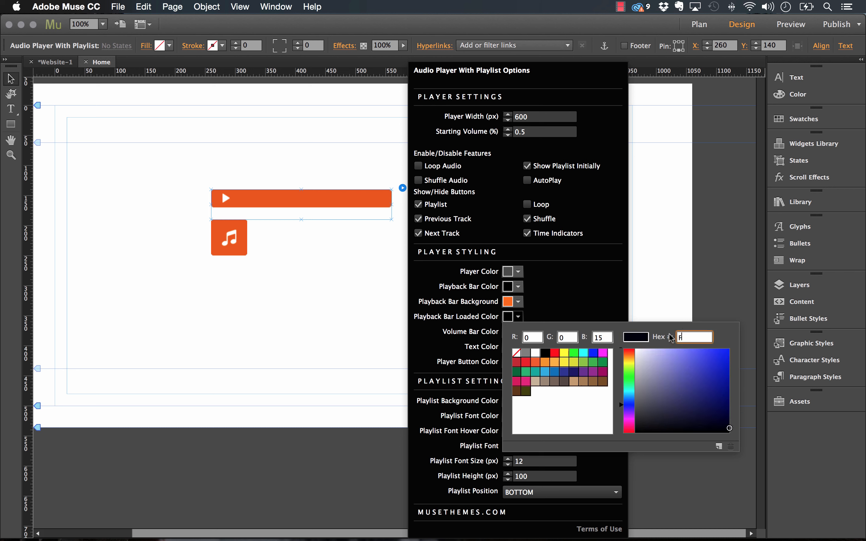
{"action": "type", "text": "A6600"}
{"action": "key", "text": "Return"}
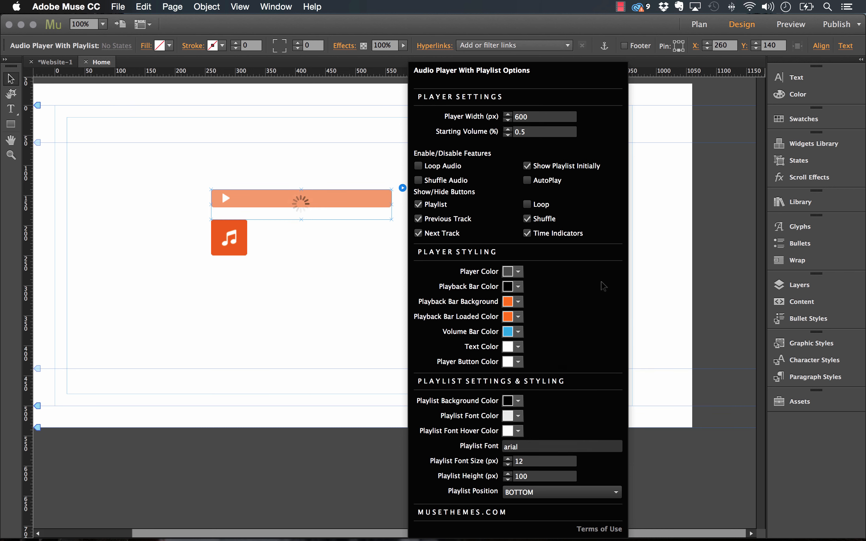
Step: Set the Volume Bar Color to orange FA6900
{"action": "left_click", "coordinate": [508, 332]}
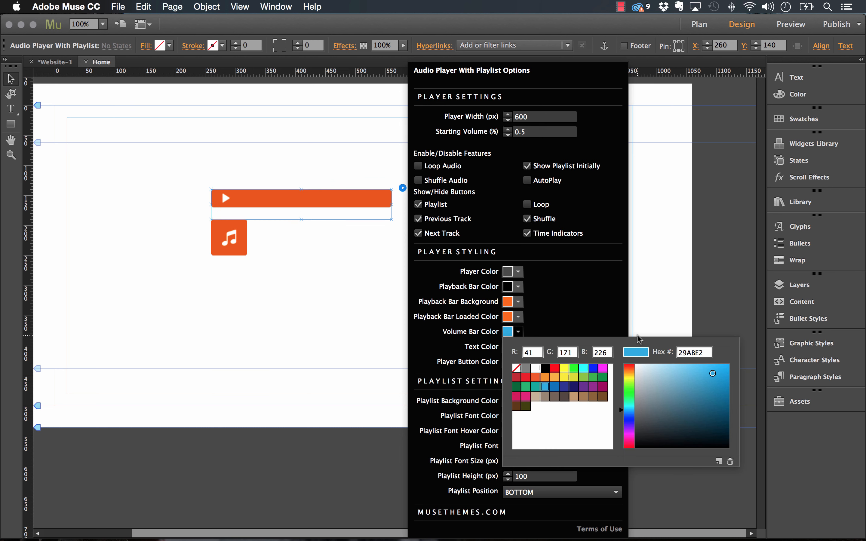
{"action": "double_click", "coordinate": [704, 352]}
{"action": "type", "text": "FA6900"}
{"action": "key", "text": "Return"}
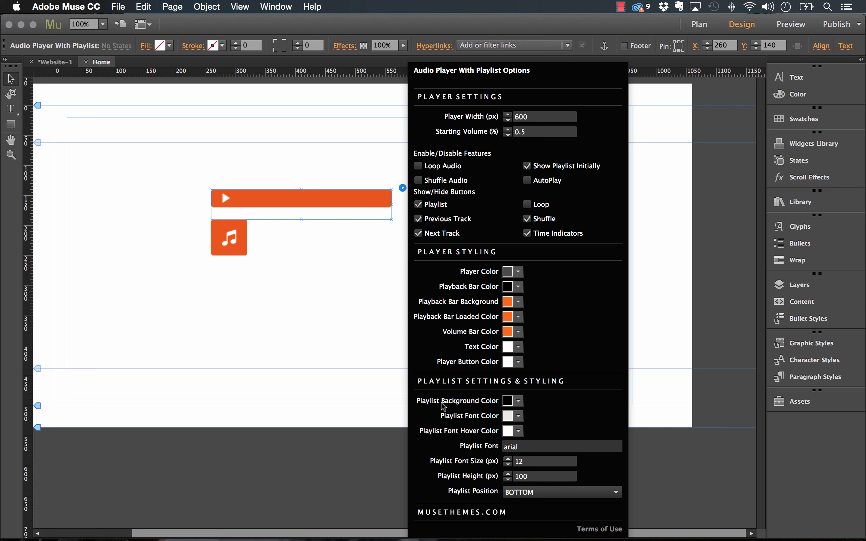
Step: Change the Playlist Background Color to a medium gray
{"action": "left_click", "coordinate": [518, 400]}
{"action": "left_click", "coordinate": [635, 471]}
{"action": "left_click_drag", "start_coordinate": [627, 475], "coordinate": [619, 480]}
{"action": "left_click", "coordinate": [608, 362]}
Step: Set the Playlist Font Hover Color to orange FA6900 and close the player options
{"action": "left_click", "coordinate": [517, 431]}
{"action": "left_click", "coordinate": [692, 311]}
{"action": "key", "text": "BackSpace"}
{"action": "key", "text": "BackSpace"}
{"action": "key", "text": "BackSpace"}
{"action": "key", "text": "BackSpace"}
{"action": "key", "text": "BackSpace"}
{"action": "key", "text": "BackSpace"}
{"action": "type", "text": "FA6900"}
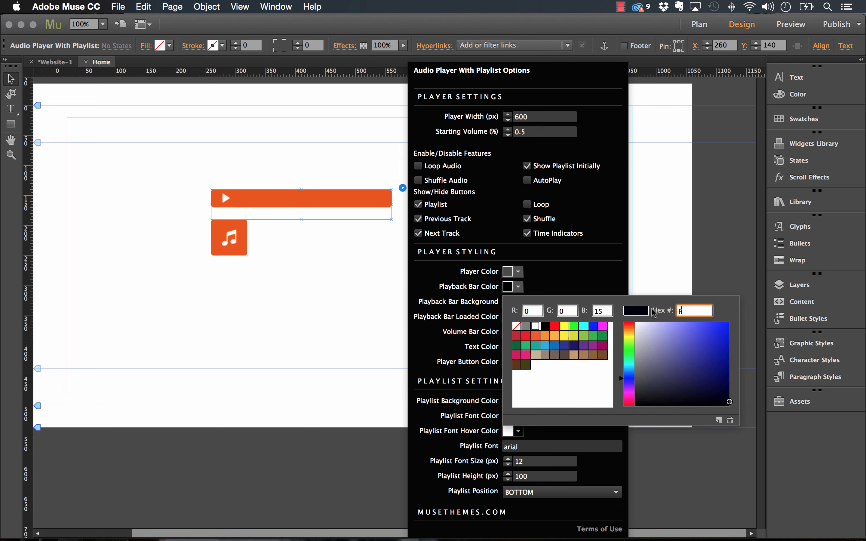
{"action": "key", "text": "Return"}
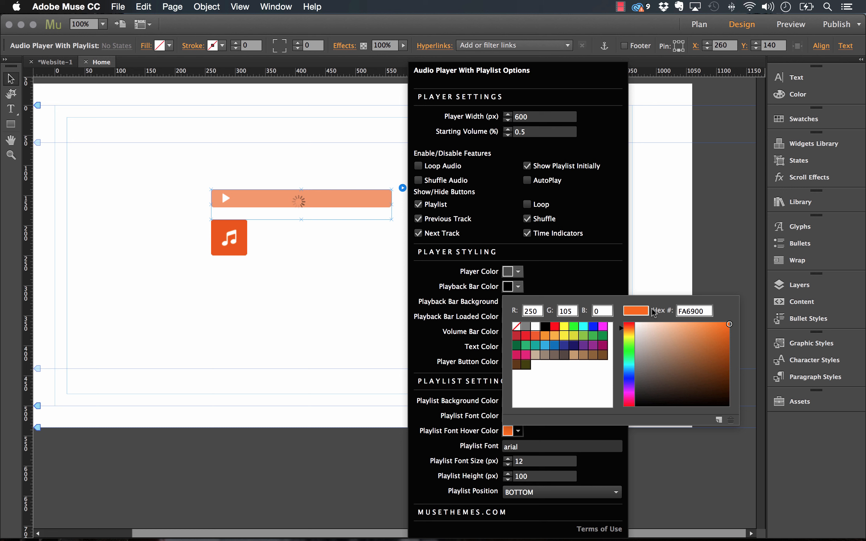
{"action": "left_click", "coordinate": [635, 281]}
{"action": "left_click", "coordinate": [343, 195]}
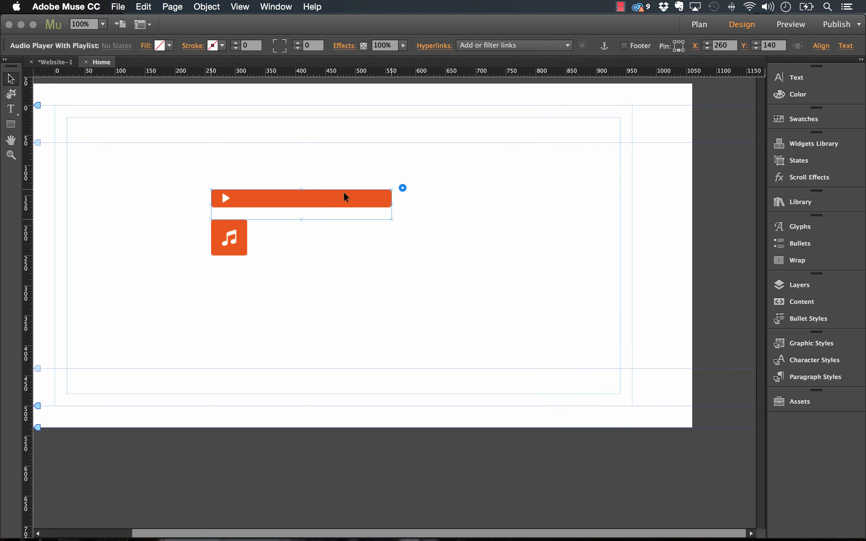
Step: Reopen the player options and set the Playlist Font Size to 11 px and the Playlist Height to 250 px
{"action": "left_click", "coordinate": [402, 188]}
{"action": "left_click_drag", "start_coordinate": [527, 447], "coordinate": [488, 446]}
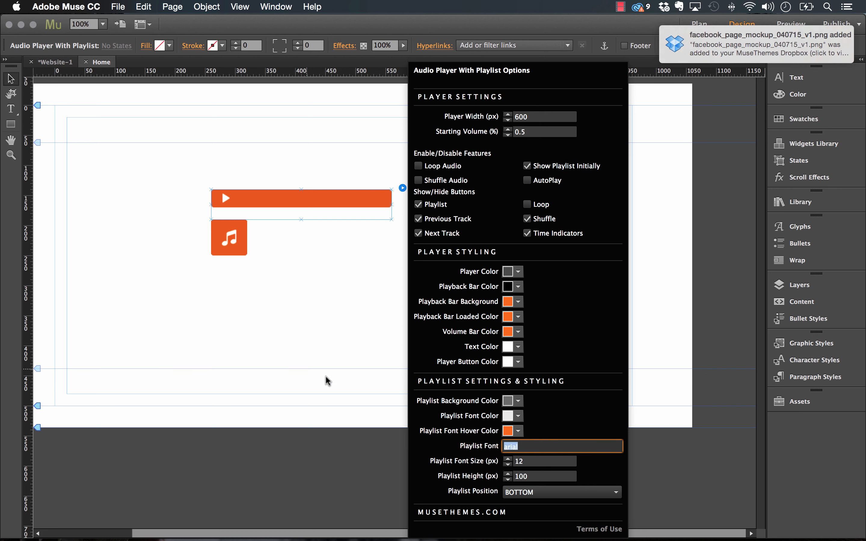
{"action": "left_click", "coordinate": [539, 448]}
{"action": "left_click_drag", "start_coordinate": [539, 449], "coordinate": [468, 454]}
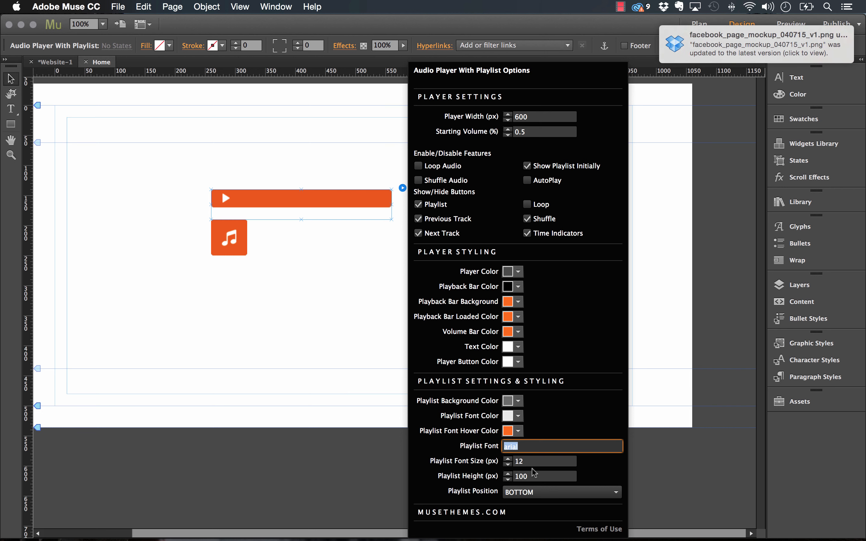
{"action": "left_click", "coordinate": [508, 464]}
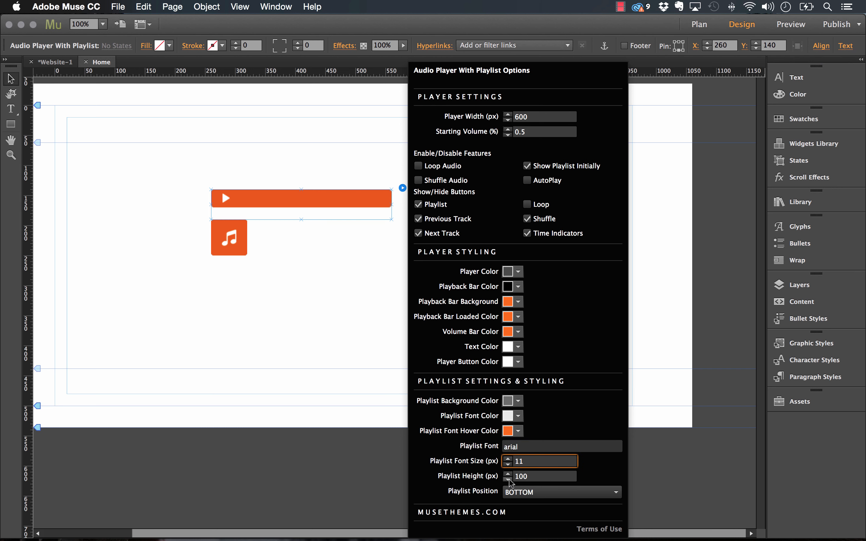
{"action": "key", "text": "Tab"}
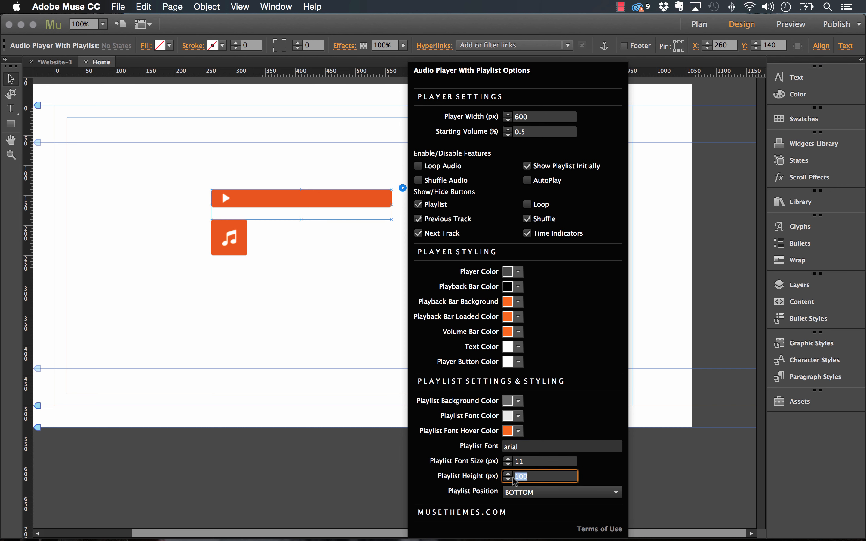
{"action": "type", "text": "250"}
{"action": "key", "text": "Tab"}
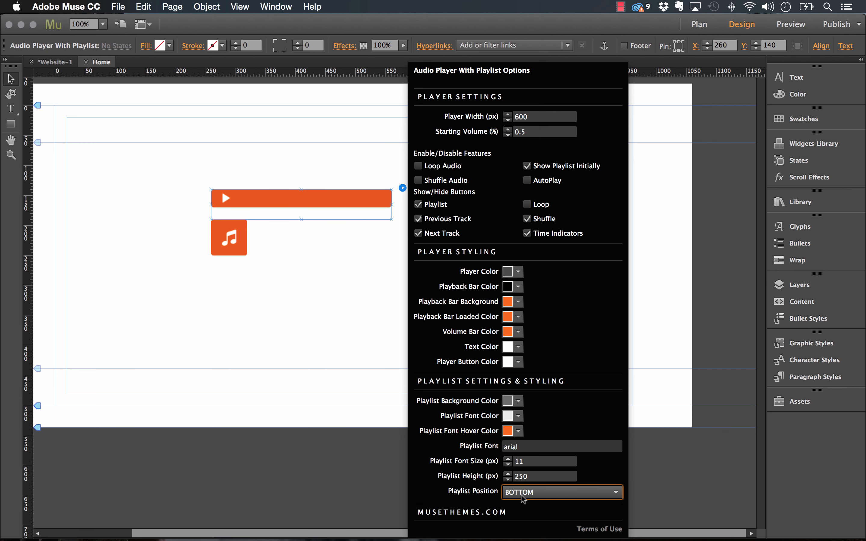
Step: Switch to Firefox and view the MuseThemes Audio Playlist widget demo page
{"action": "left_click", "coordinate": [226, 530]}
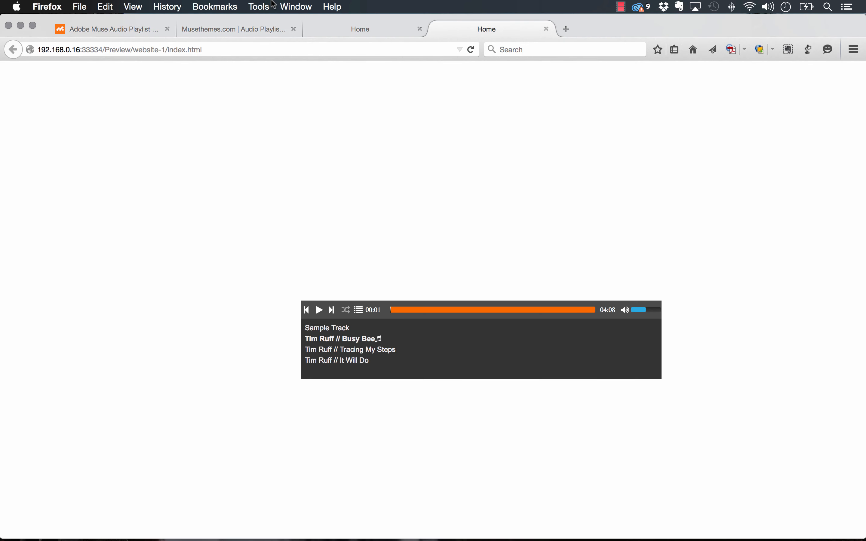
{"action": "left_click", "coordinate": [267, 32]}
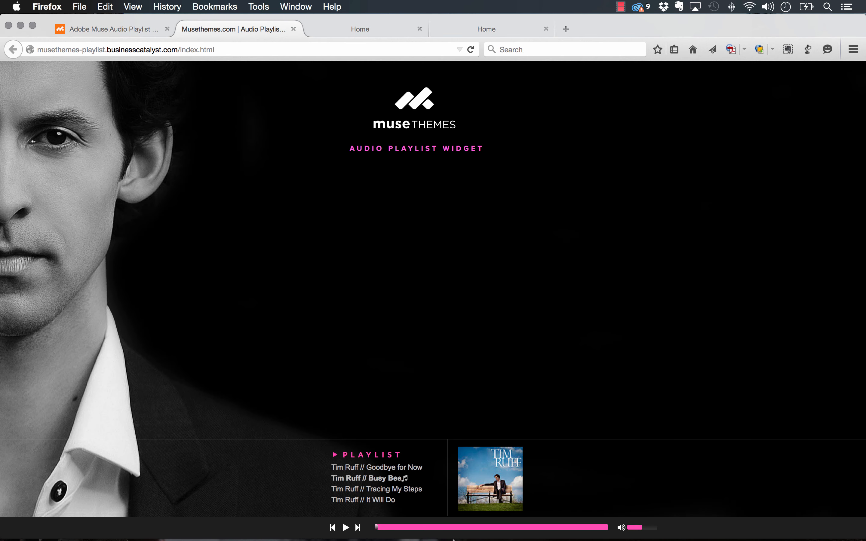
Step: Switch to Adobe Muse and set the audio player's Playlist Position to TOP
{"action": "left_click", "coordinate": [355, 527]}
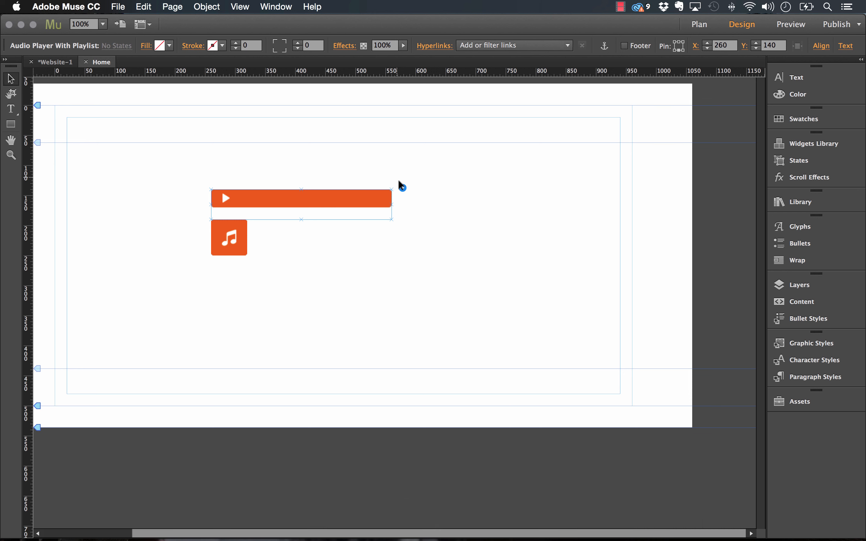
{"action": "left_click", "coordinate": [402, 187]}
{"action": "left_click", "coordinate": [528, 492]}
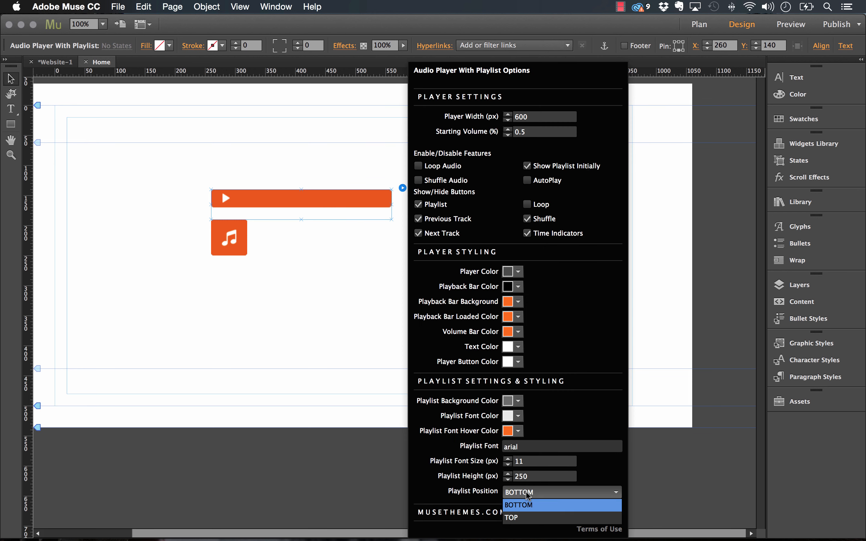
{"action": "left_click", "coordinate": [515, 517]}
{"action": "left_click", "coordinate": [350, 358]}
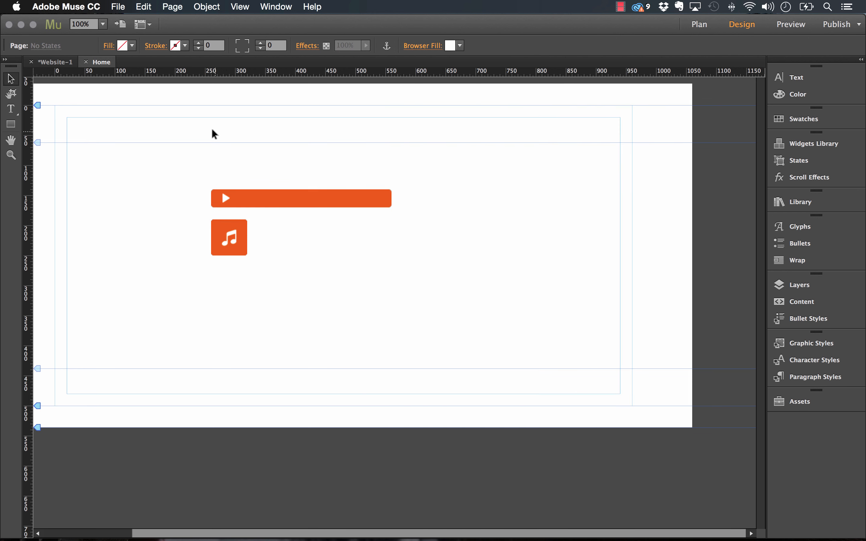
Step: Preview the page in the browser and toggle the player's playlist closed and open
{"action": "left_click", "coordinate": [122, 10]}
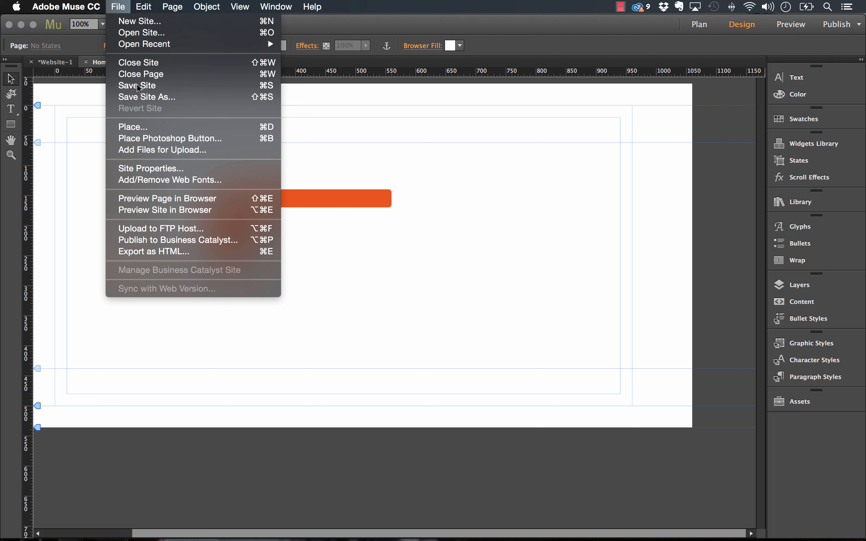
{"action": "left_click", "coordinate": [171, 194]}
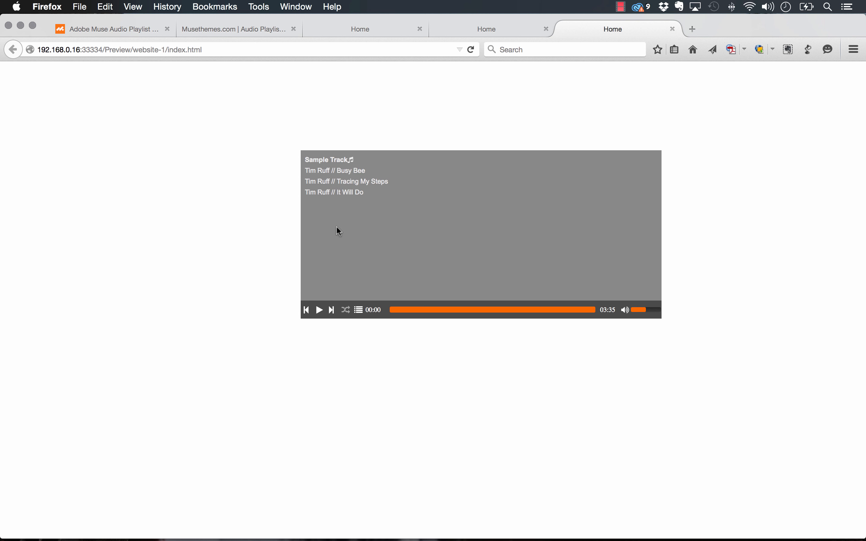
{"action": "left_click", "coordinate": [359, 310]}
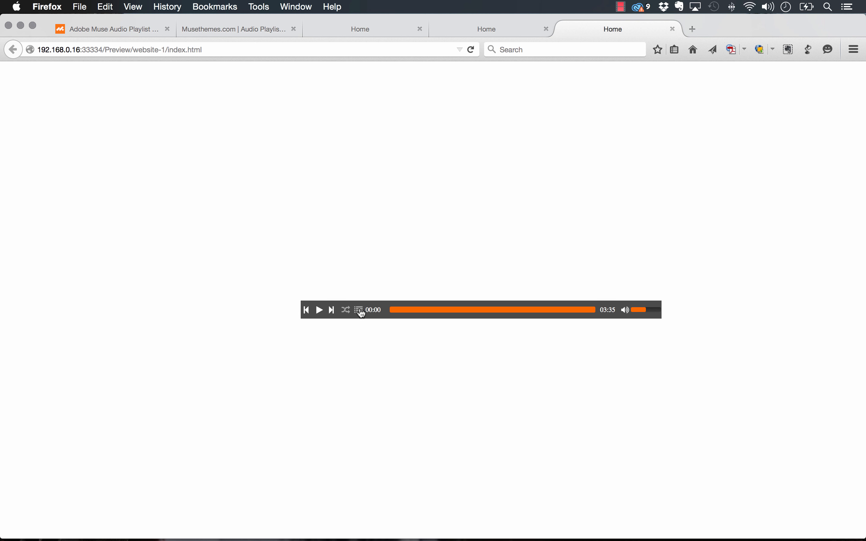
{"action": "left_click", "coordinate": [359, 310]}
{"action": "left_click", "coordinate": [359, 309]}
{"action": "left_click", "coordinate": [359, 309]}
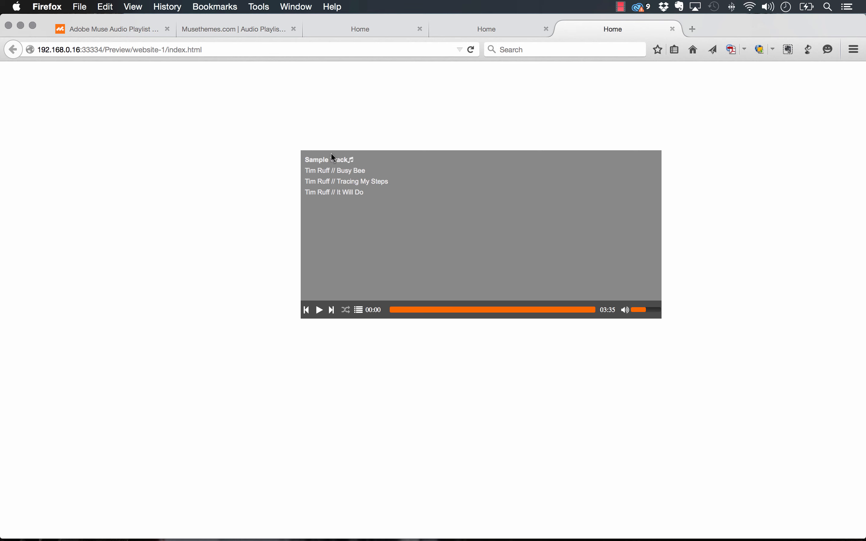
Step: Return to Adobe Muse and place a duplicate of the Audio Loader beside the original, at X 345 and Y 190
{"action": "left_click", "coordinate": [360, 520]}
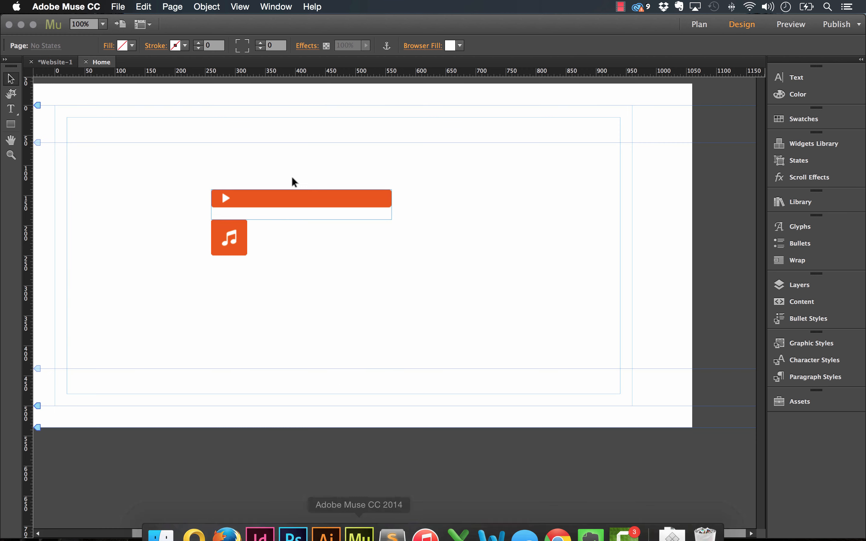
{"action": "left_click", "coordinate": [239, 229]}
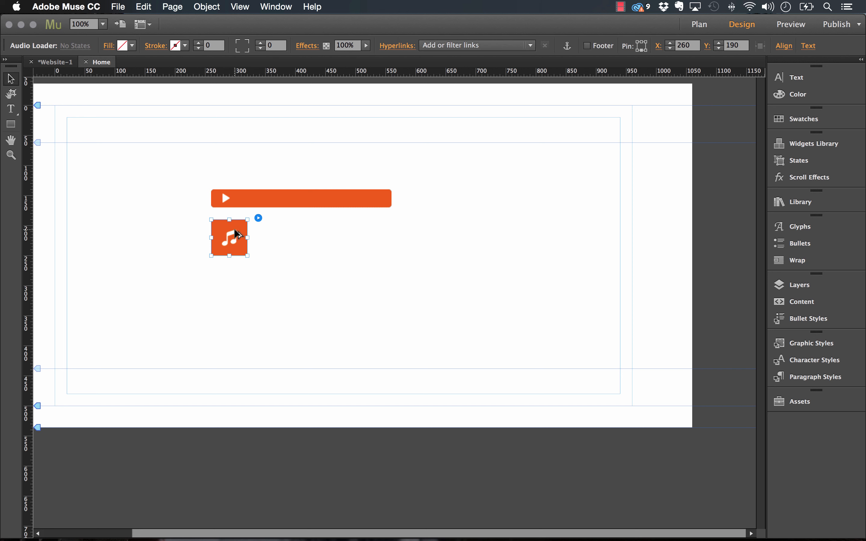
{"action": "left_click_drag", "start_coordinate": [234, 231], "coordinate": [288, 231]}
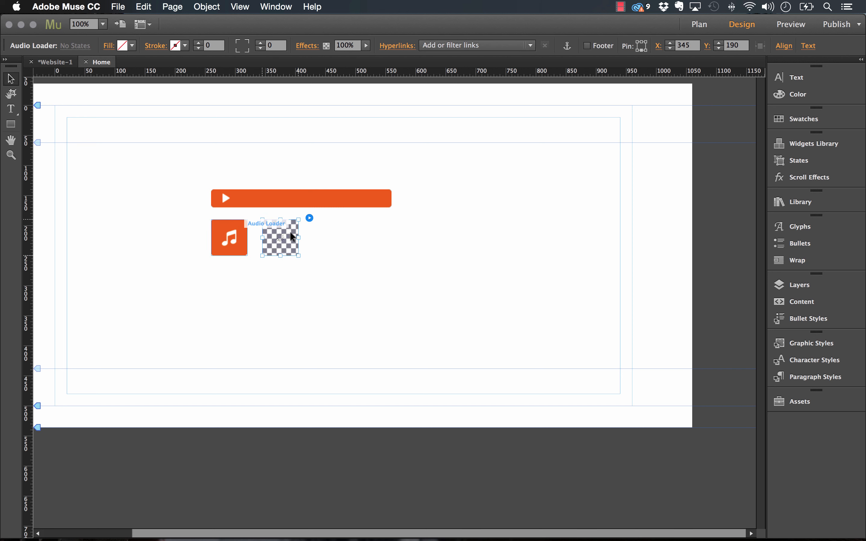
Step: In the duplicate loader's options, replace Audio Source 1 with the track 07 Rain, Rain, Go Away.mp3 and set Audio Title 1 to "Rain Rain"
{"action": "left_click", "coordinate": [309, 217]}
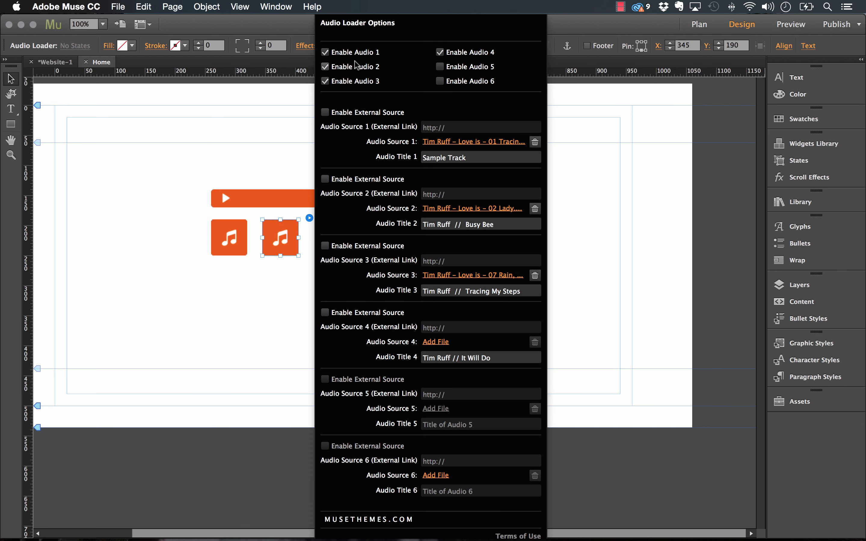
{"action": "left_click", "coordinate": [442, 143]}
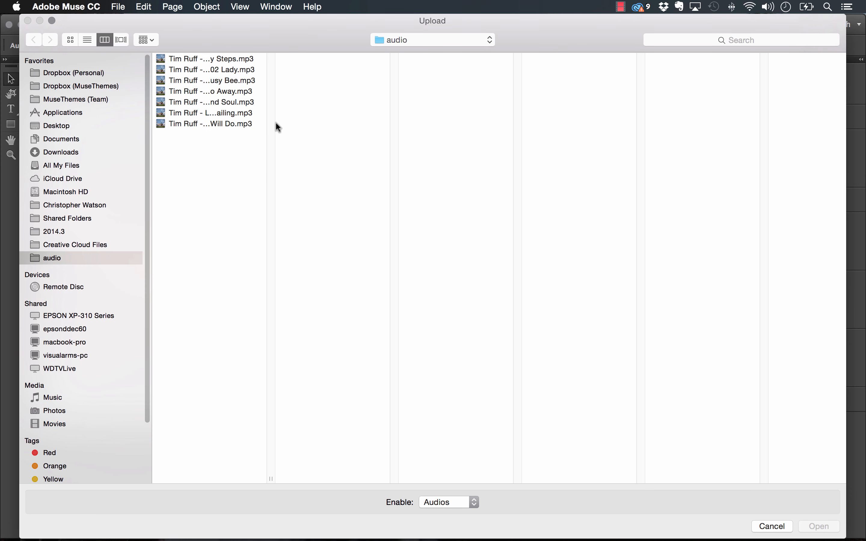
{"action": "left_click_drag", "start_coordinate": [271, 480], "coordinate": [371, 456]}
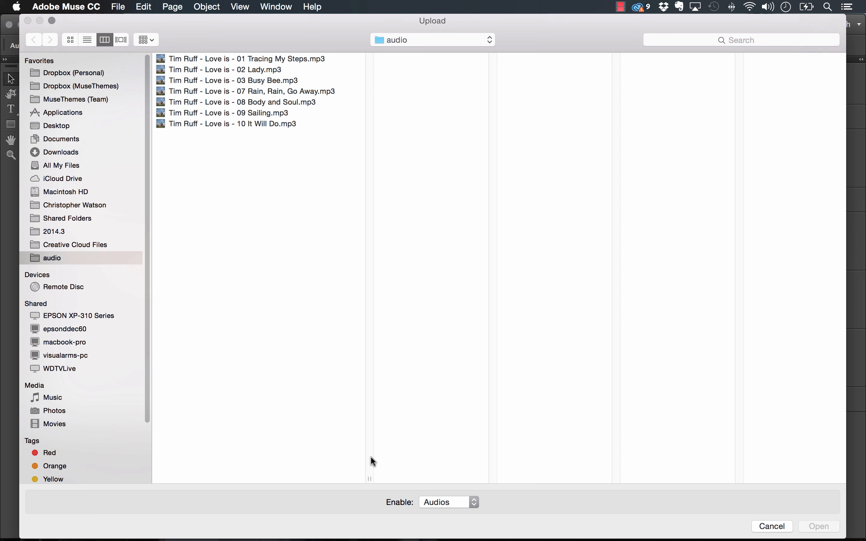
{"action": "double_click", "coordinate": [273, 88]}
{"action": "left_click", "coordinate": [450, 158]}
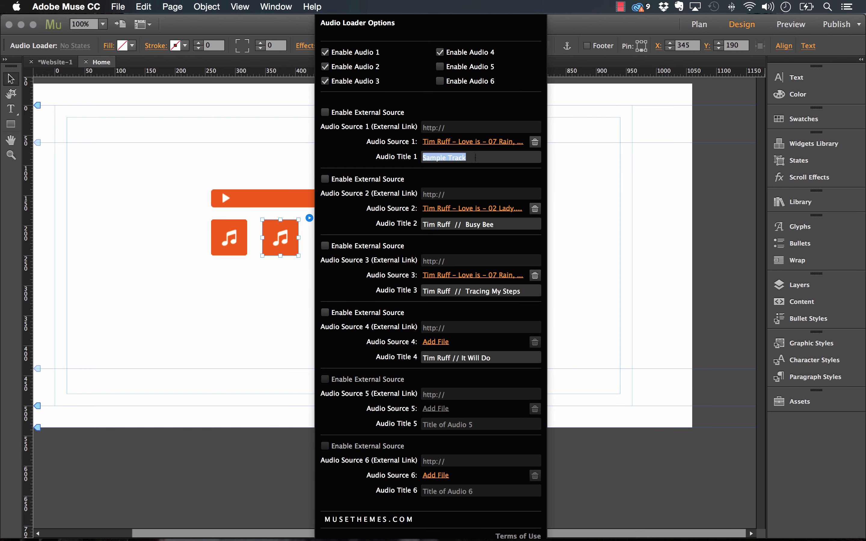
{"action": "type", "text": "Rain Rain"}
{"action": "key", "text": "Return"}
Step: Remove the duplicate loader's files for Audio Sources 2 and 3 and load the track 08 Body and Soul.mp3 for both
{"action": "left_click", "coordinate": [534, 209]}
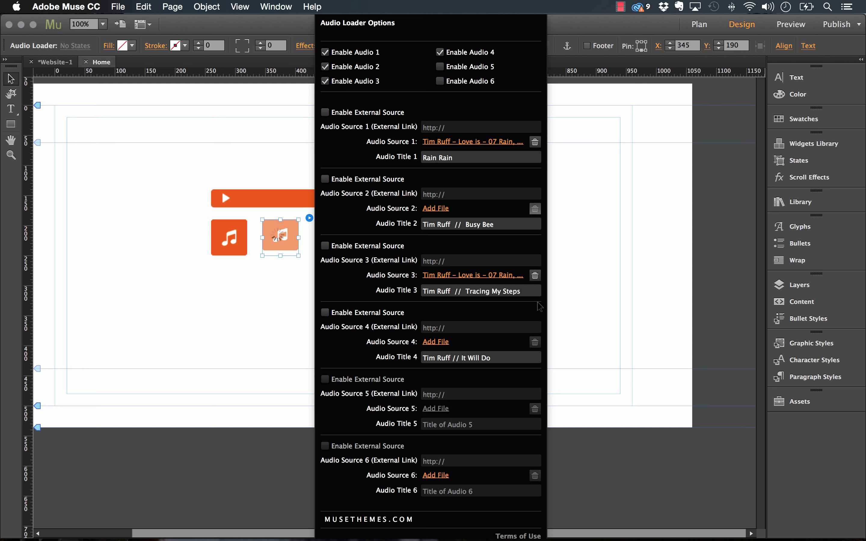
{"action": "left_click", "coordinate": [535, 275]}
{"action": "left_click", "coordinate": [438, 207]}
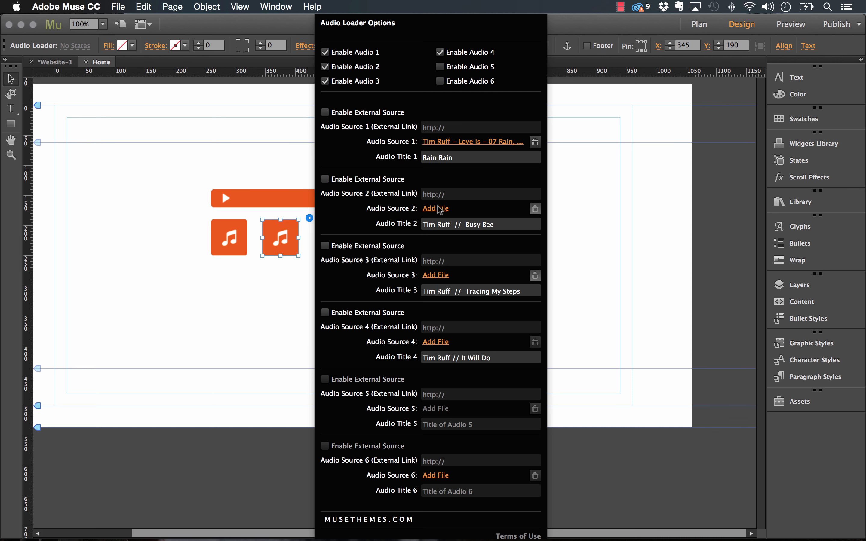
{"action": "double_click", "coordinate": [221, 102]}
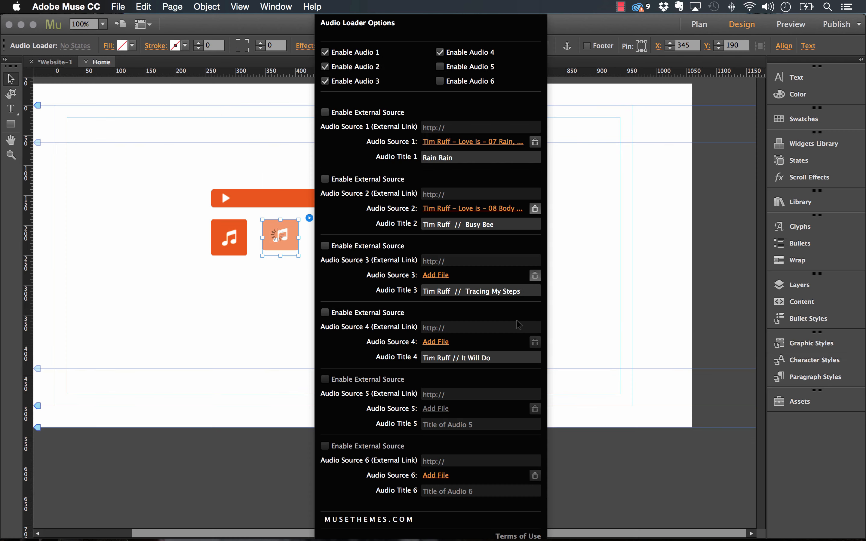
{"action": "left_click", "coordinate": [435, 276]}
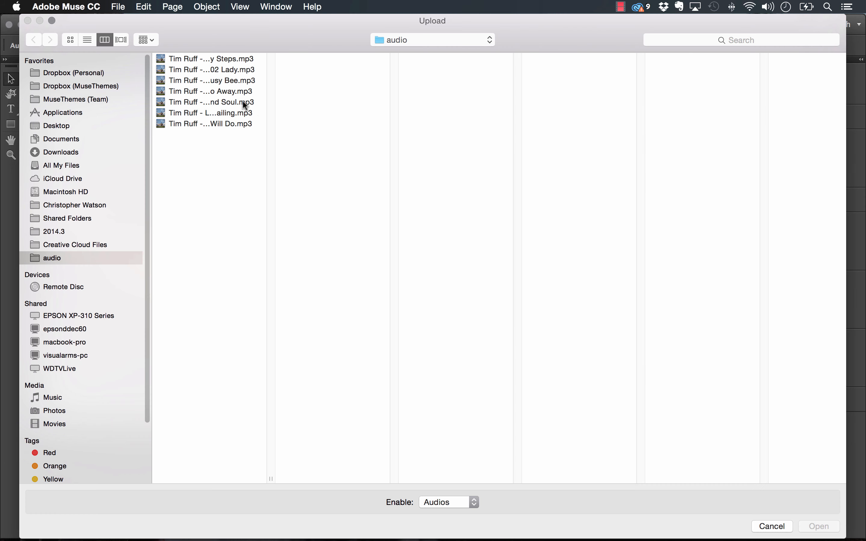
{"action": "left_click", "coordinate": [225, 102]}
{"action": "double_click", "coordinate": [224, 101]}
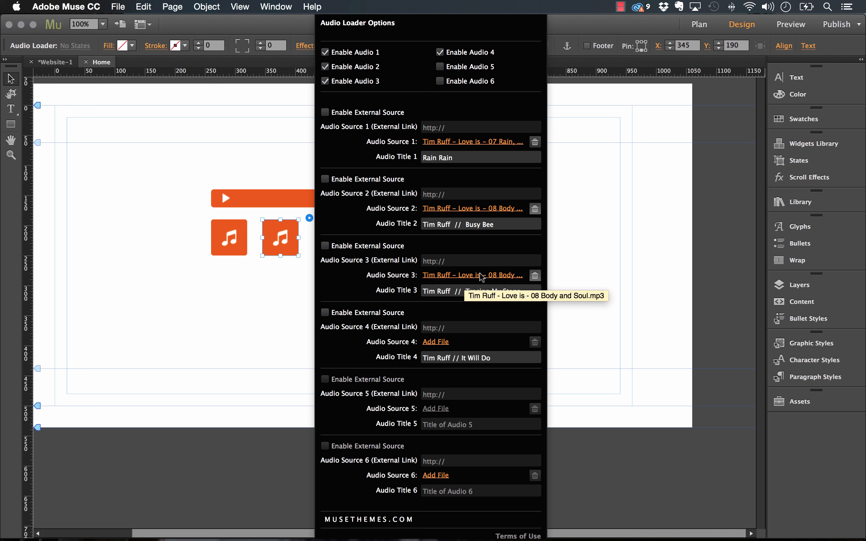
Step: Set Audio Title 2 to "Sample 3" and Audio Title 3 to "Sample 4", and close the loader options
{"action": "left_click", "coordinate": [395, 225]}
{"action": "type", "text": "Sample 3"}
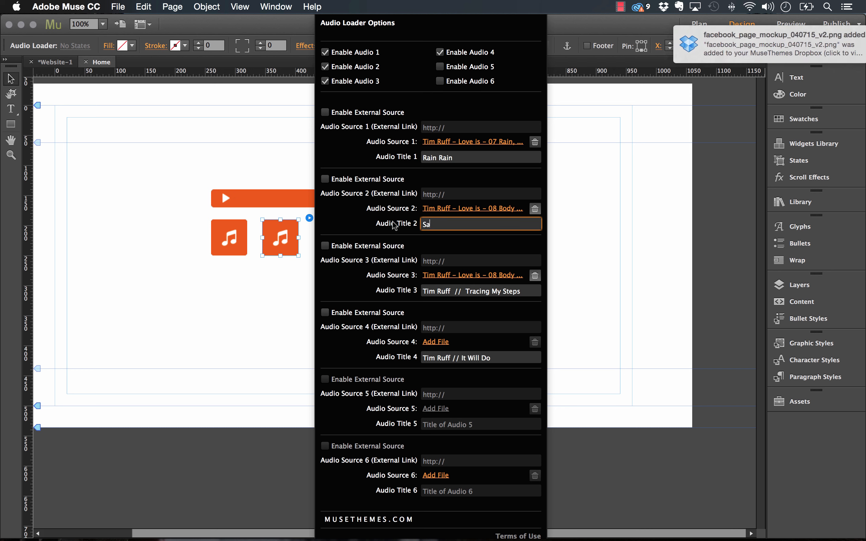
{"action": "key", "text": "Tab"}
{"action": "key", "text": "Tab"}
{"action": "key", "text": "Tab"}
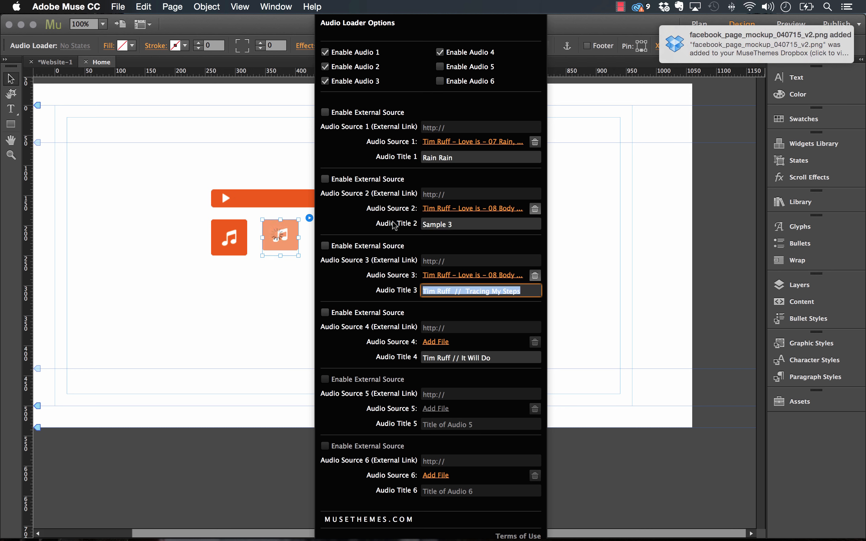
{"action": "type", "text": "Sample 4"}
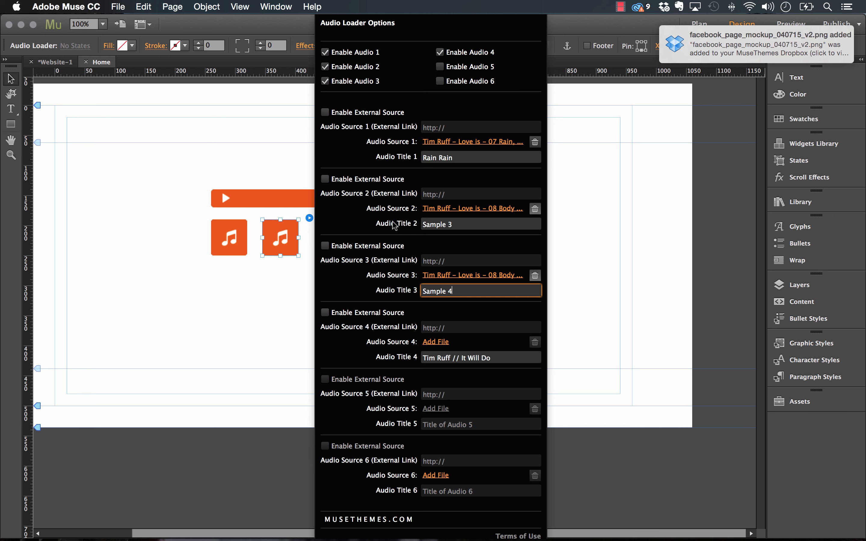
{"action": "left_click", "coordinate": [630, 257]}
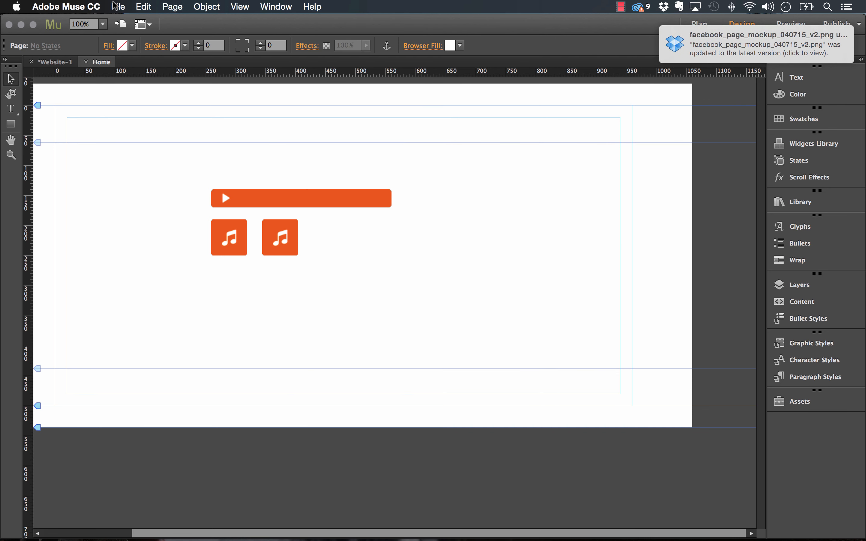
Step: Preview the page with both audio loaders in the browser
{"action": "left_click", "coordinate": [118, 6]}
{"action": "left_click", "coordinate": [196, 199]}
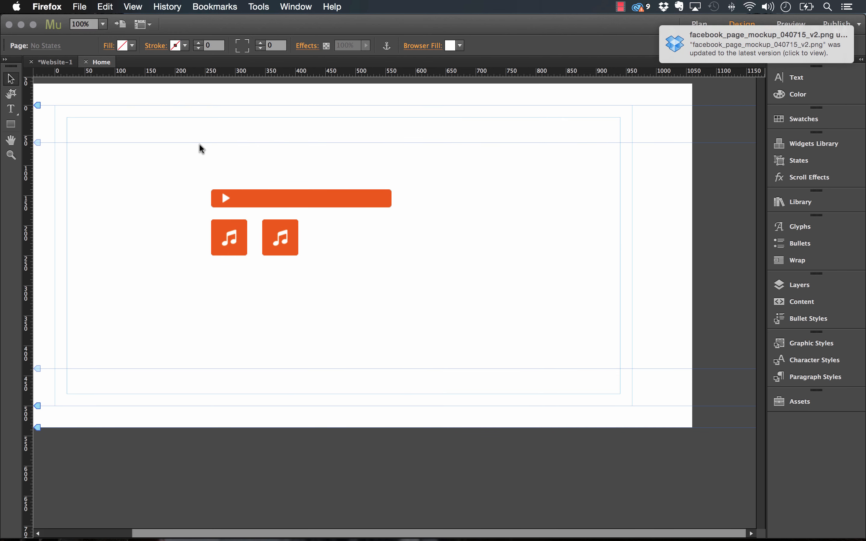